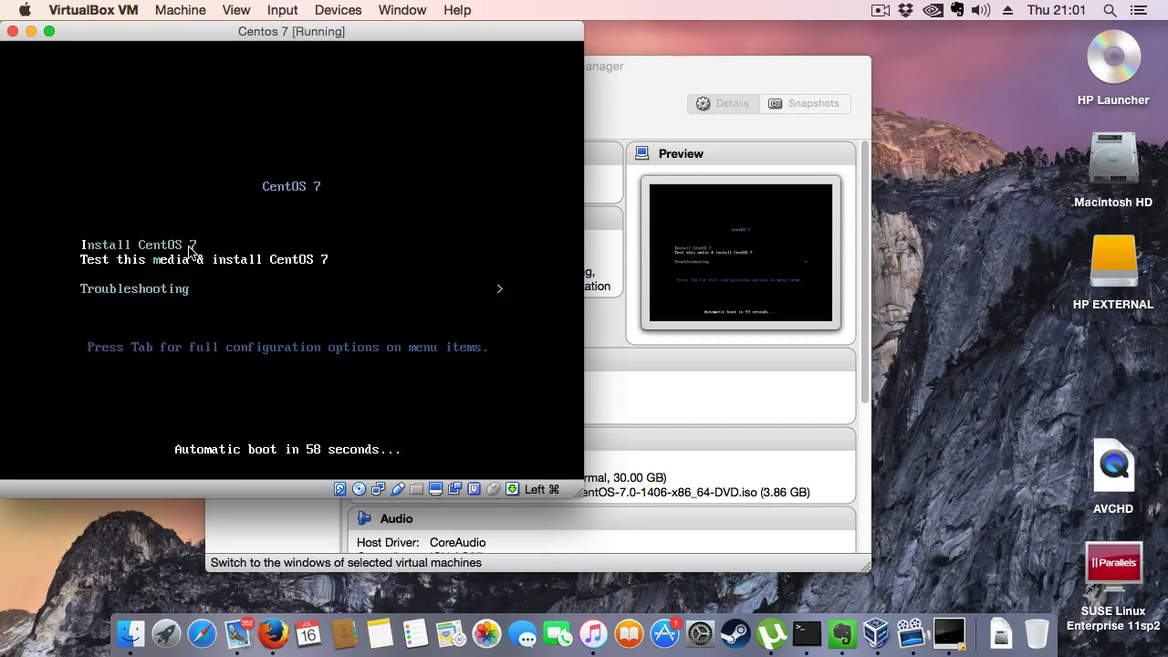
- Boot into Install CentOS 7, dismiss the mouse integration notice, and continue with English (United States) as the installation language
key("Up")
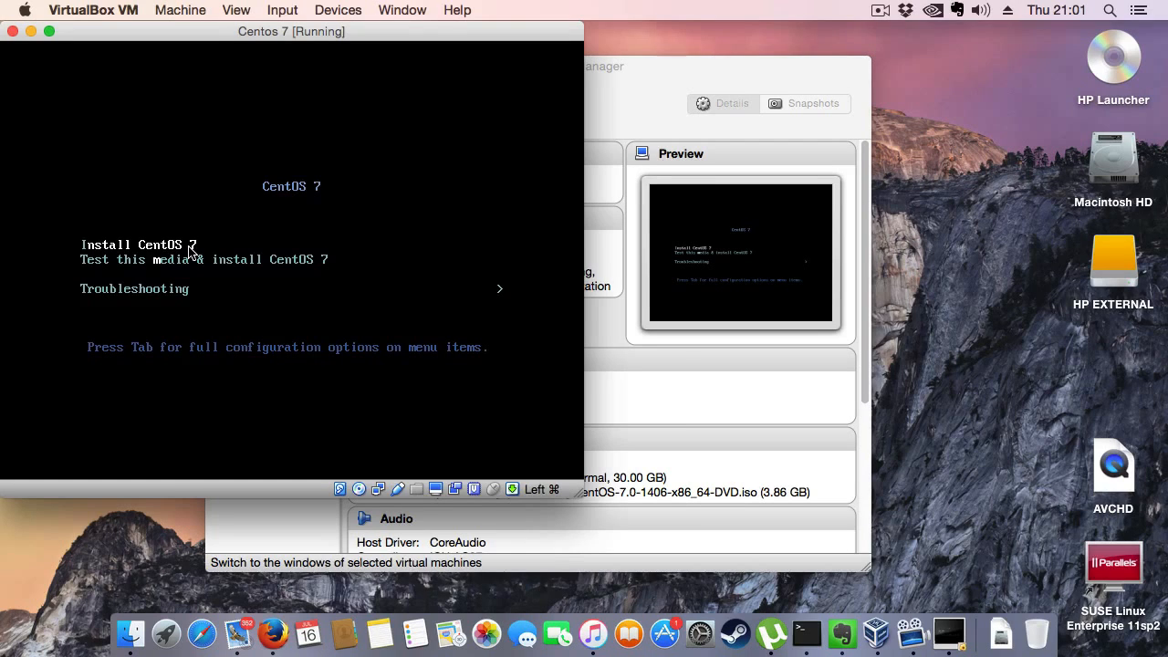
key("Return")
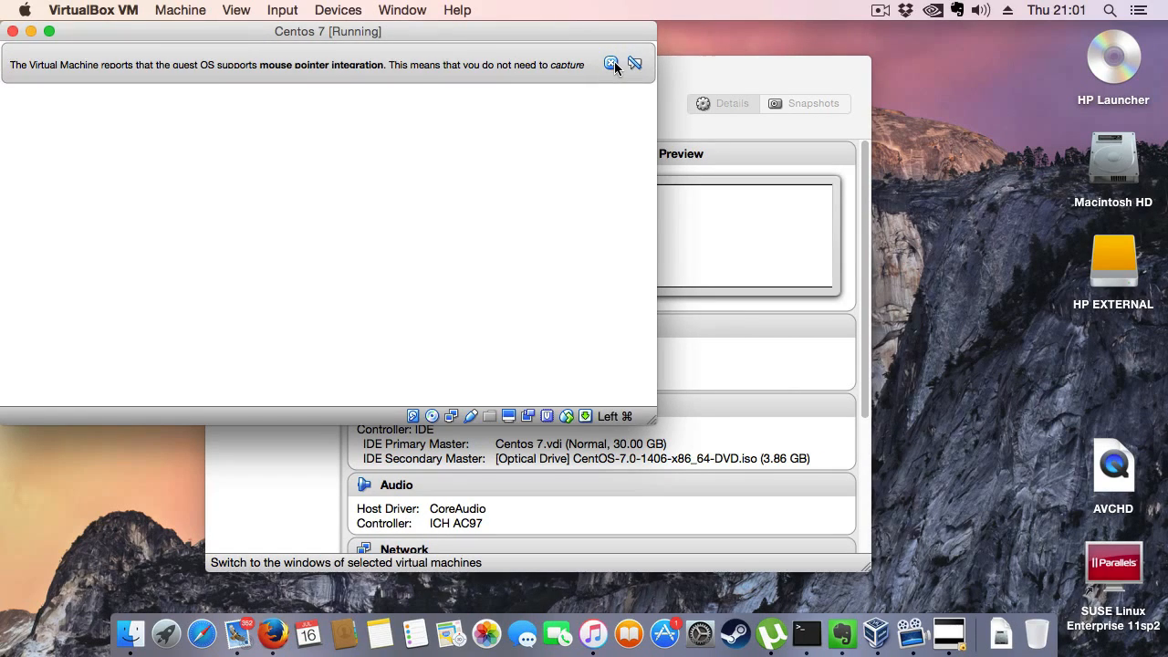
left_click(611, 63)
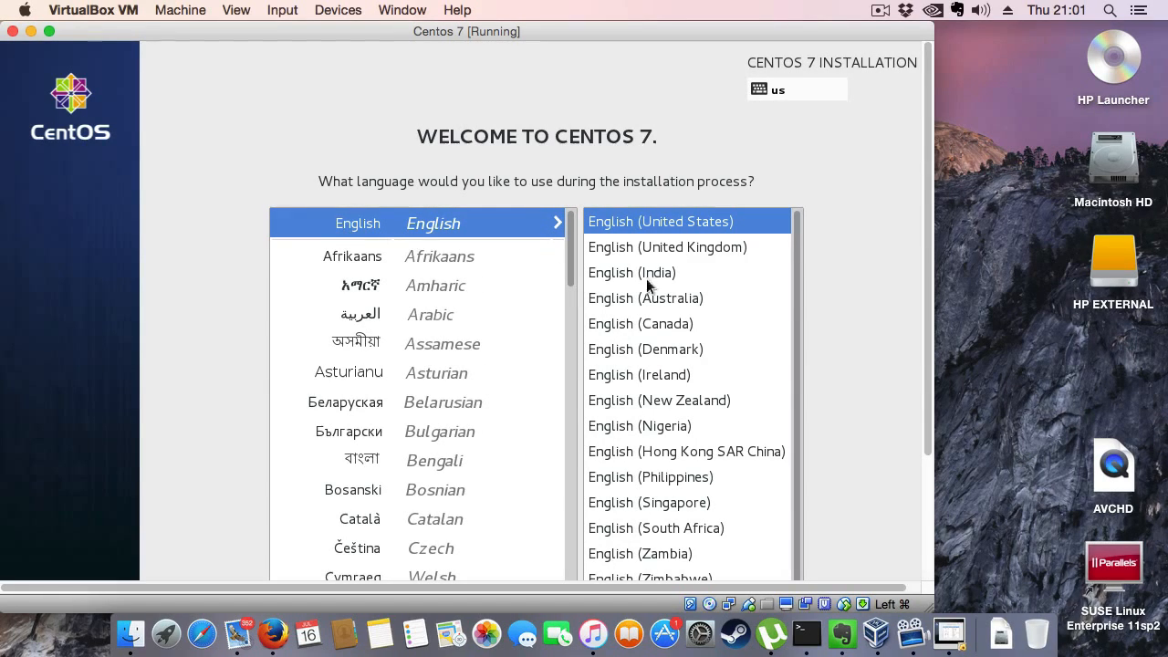
left_click_drag(931, 212, 930, 370)
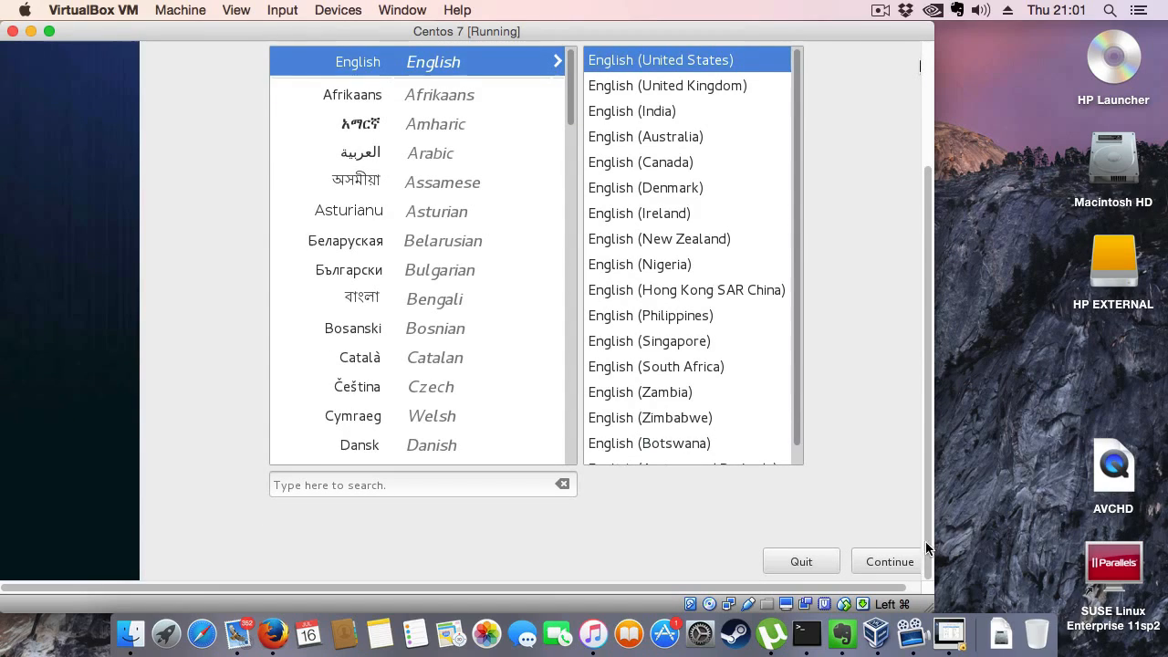
left_click(898, 566)
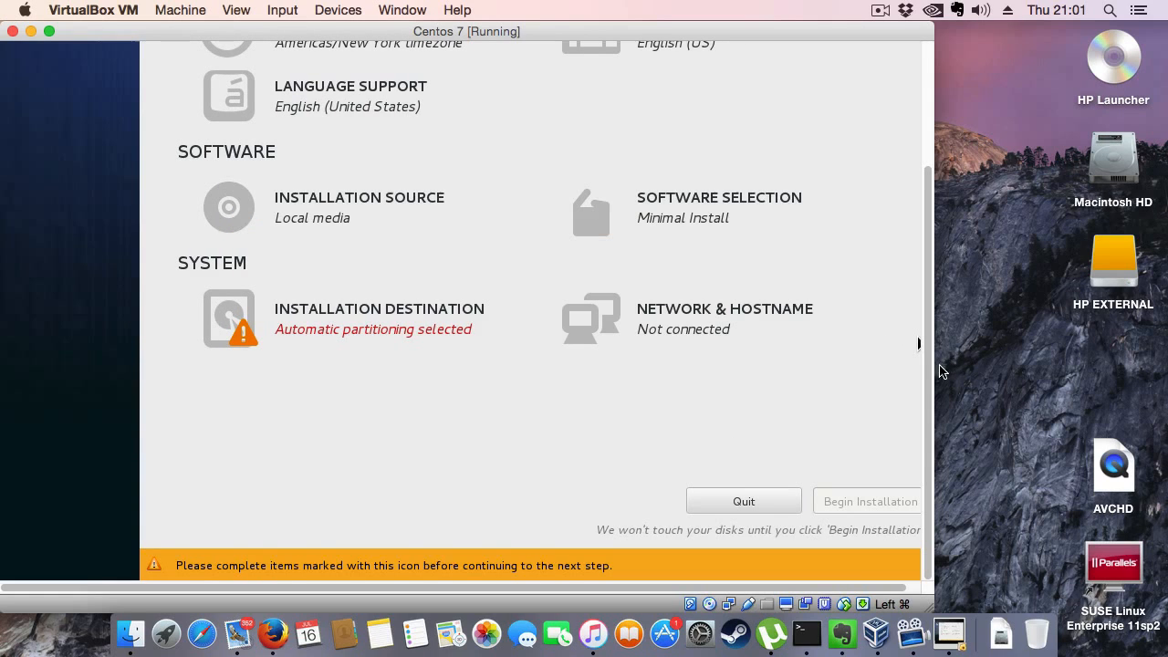
- Set the installation's date and time zone to Australia/Brisbane using the world map
scroll(926, 376, "up", 3)
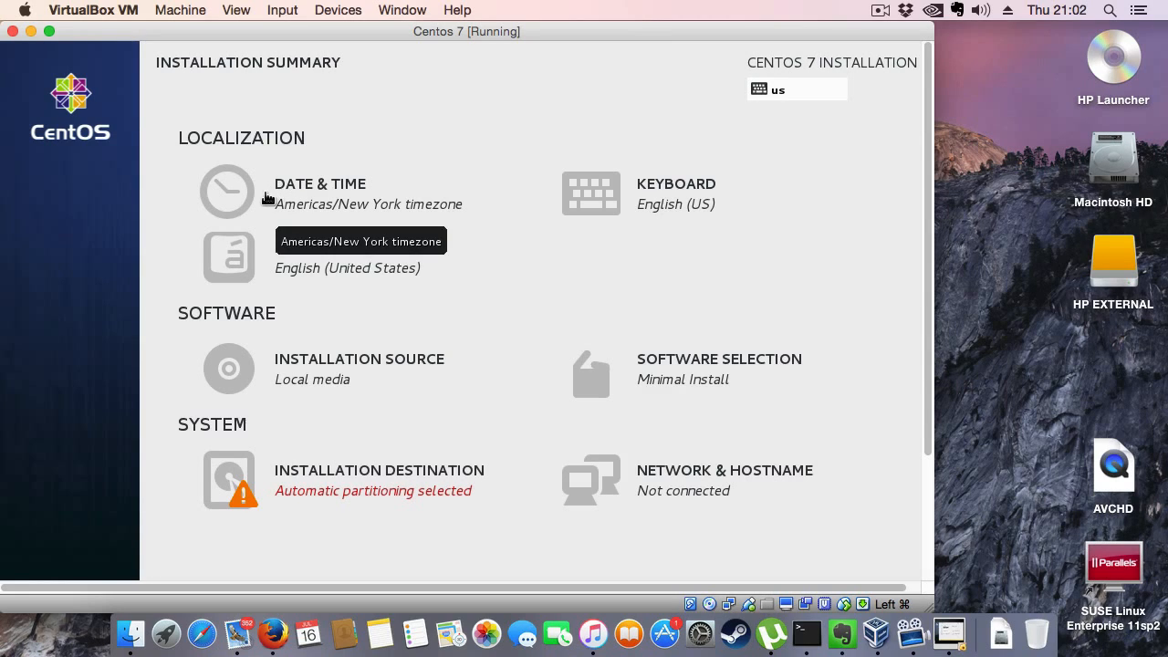
left_click(324, 196)
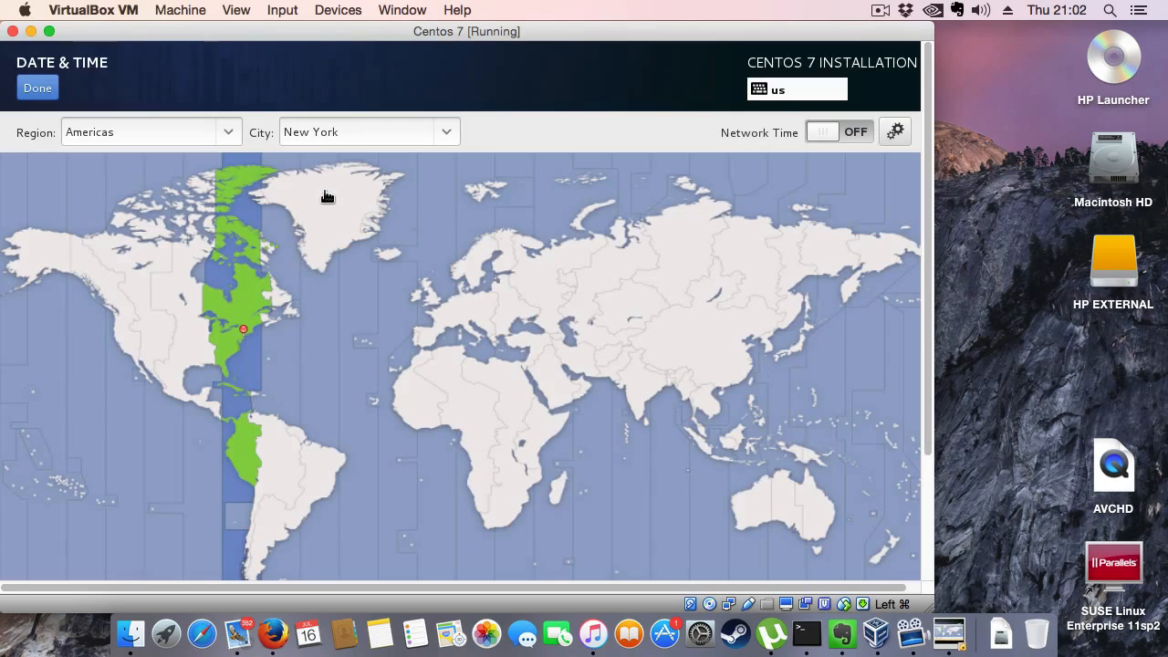
left_click(833, 525)
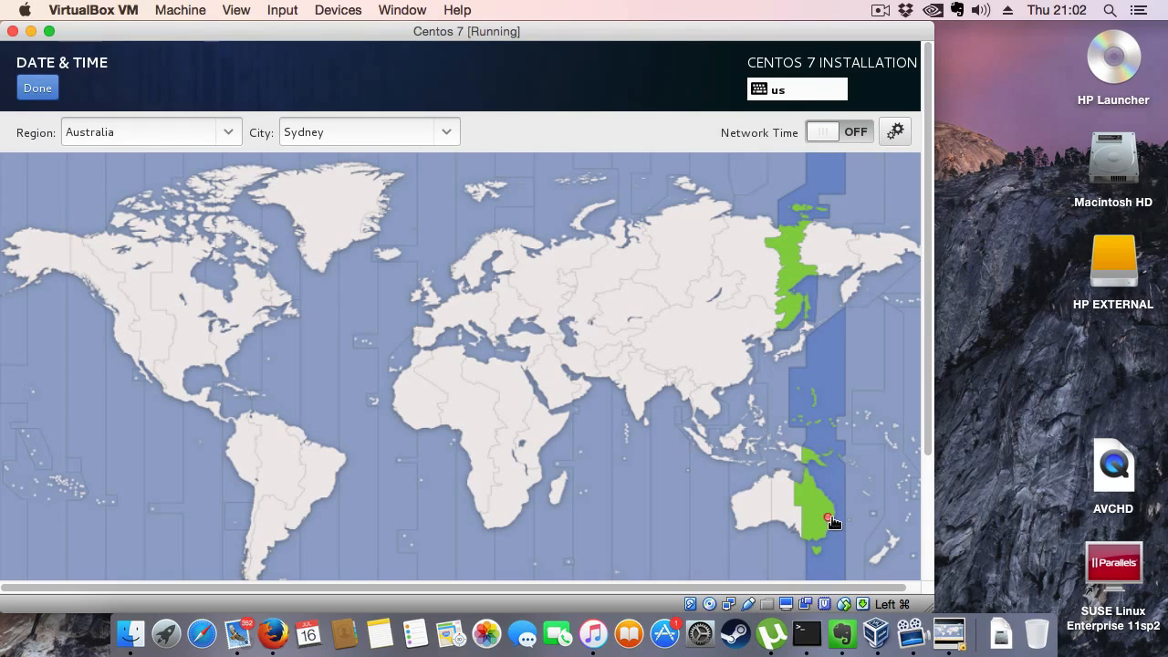
left_click(833, 506)
left_click(32, 90)
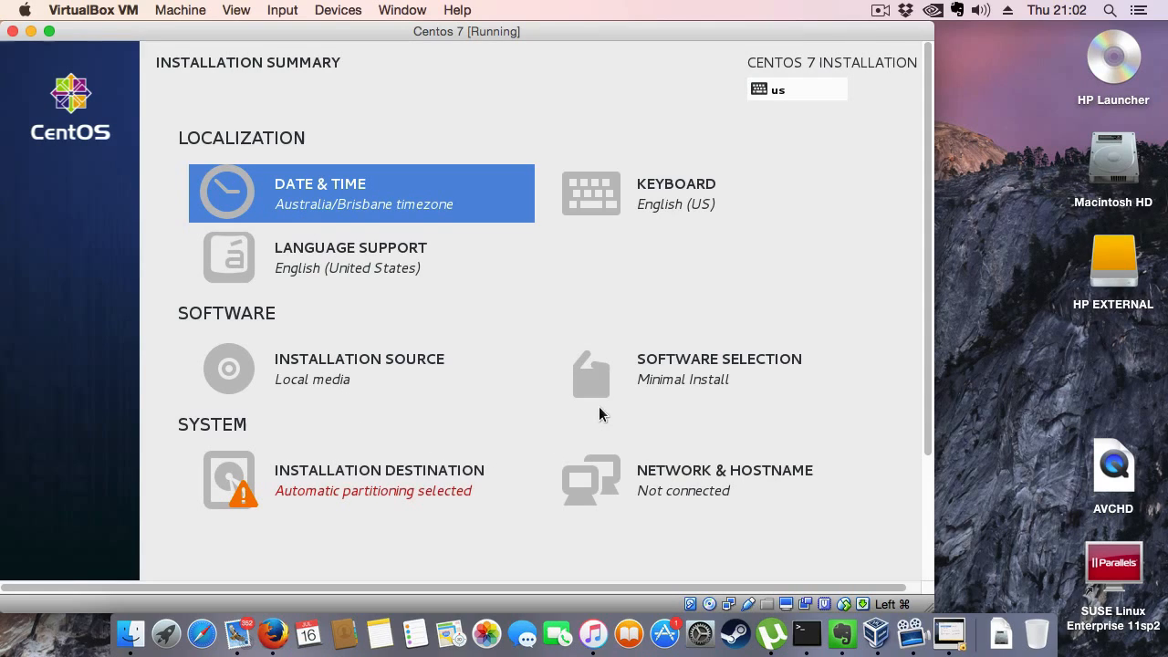
- Choose Server with GUI as the base environment in the software selection
left_click(693, 373)
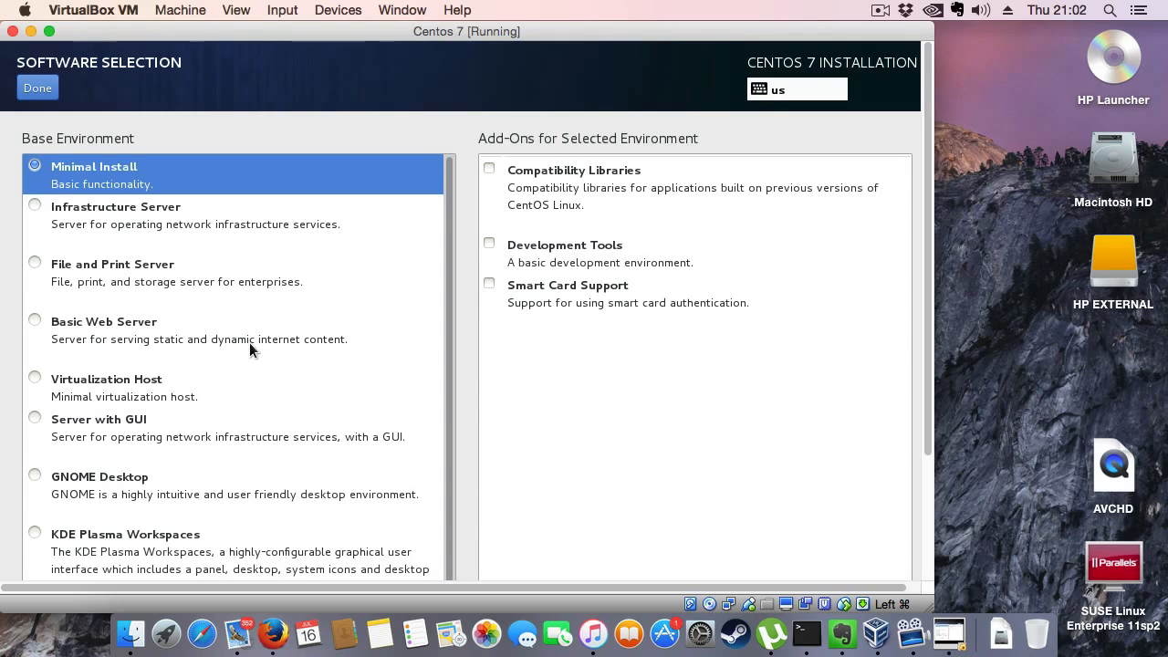
left_click(37, 425)
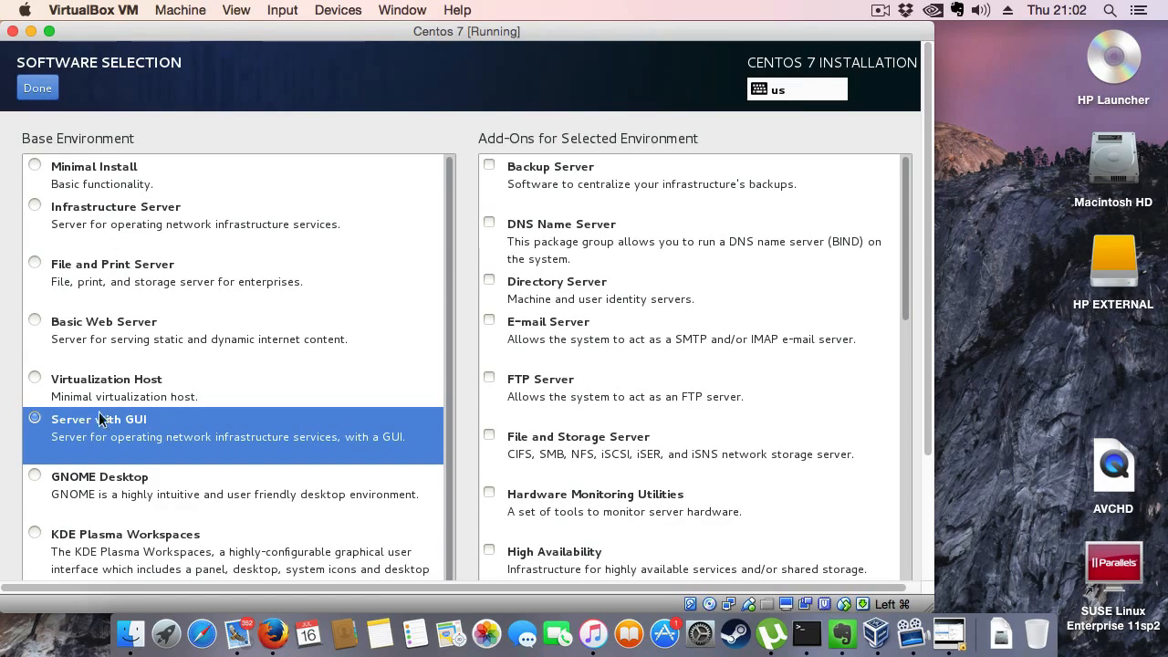
left_click(50, 88)
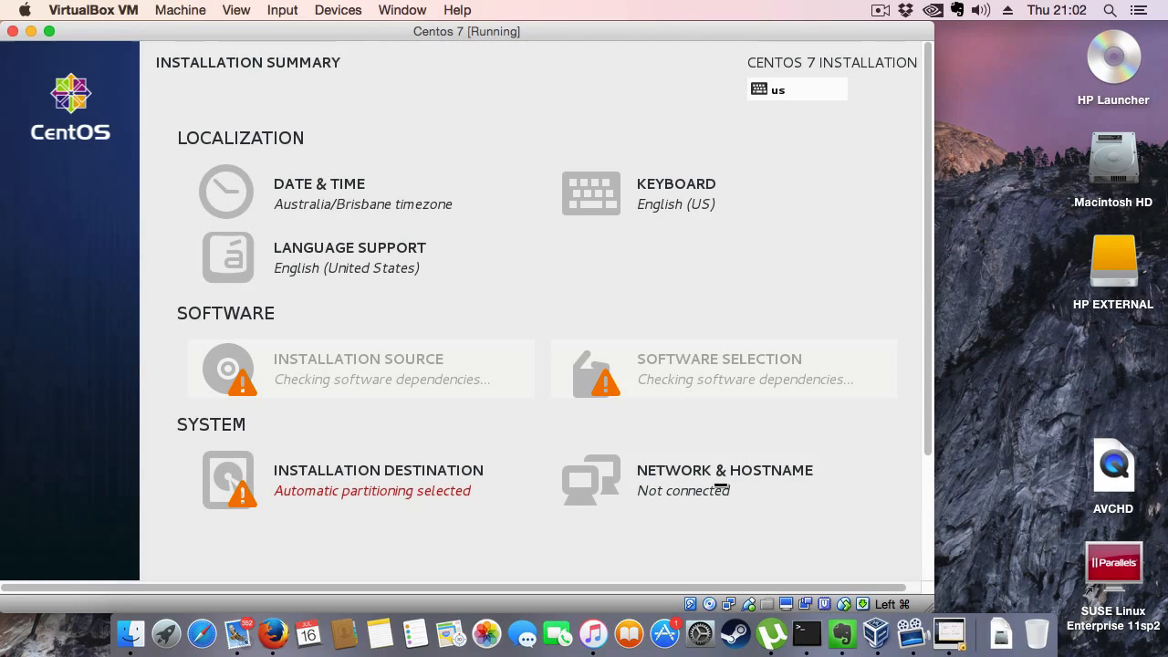
- Switch on the Ethernet (enp0s3) connection in the network and hostname settings
left_click(716, 488)
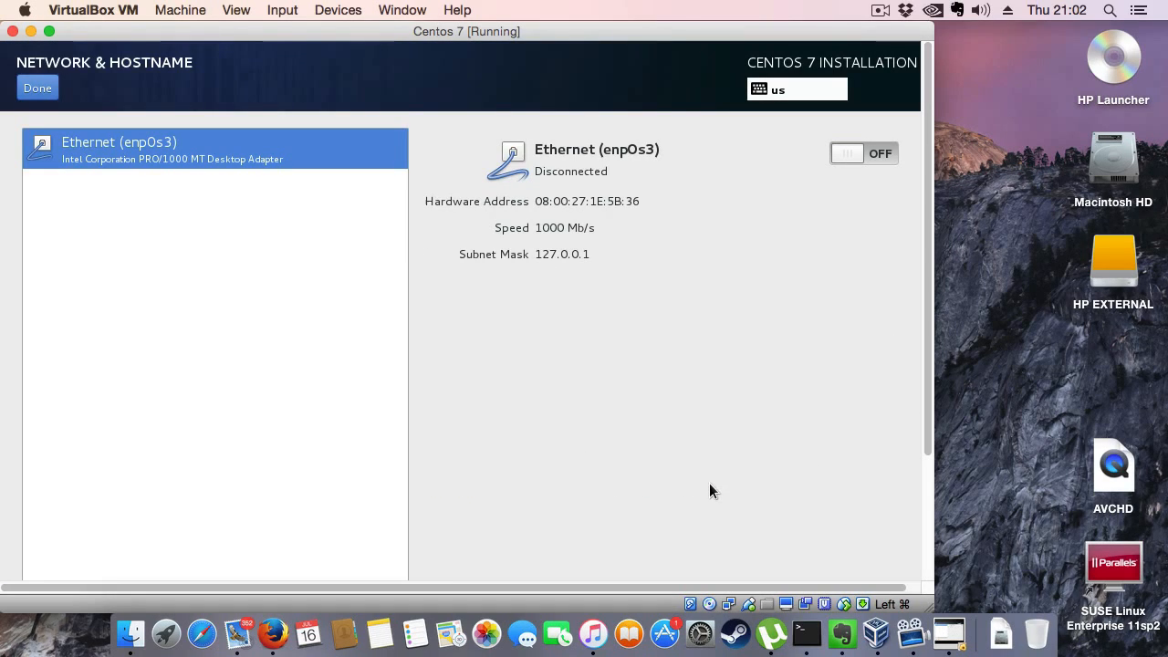
left_click(841, 156)
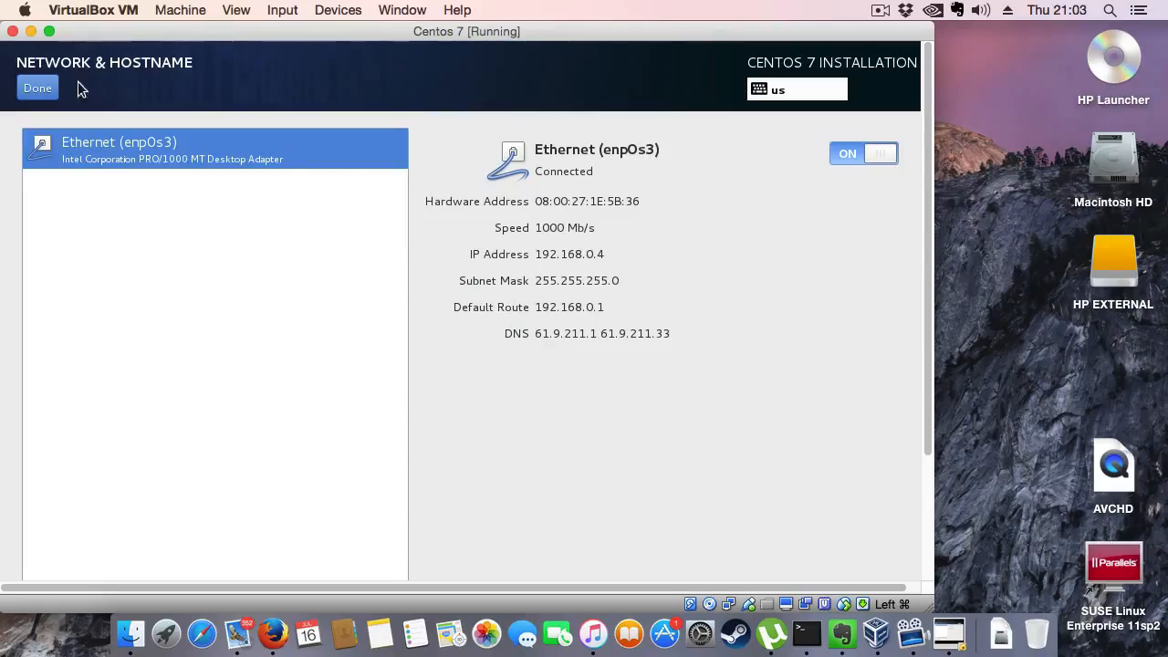
left_click(39, 88)
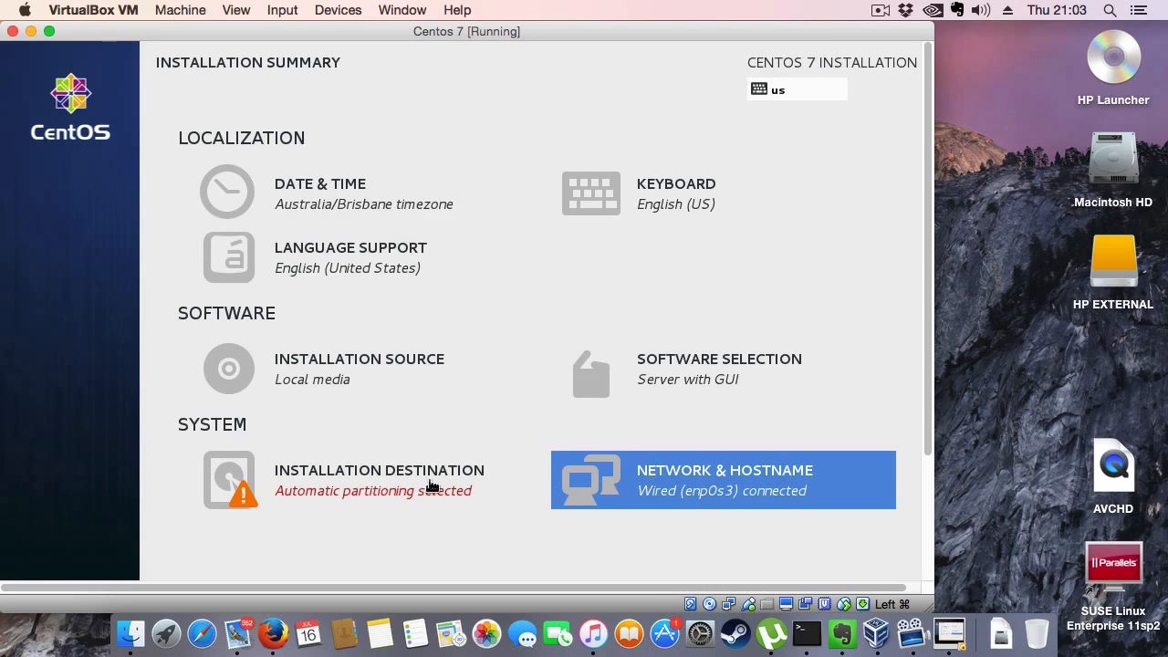
- Accept the ATA VBOX HARDDISK as installation destination with automatically configured partitioning
left_click(309, 482)
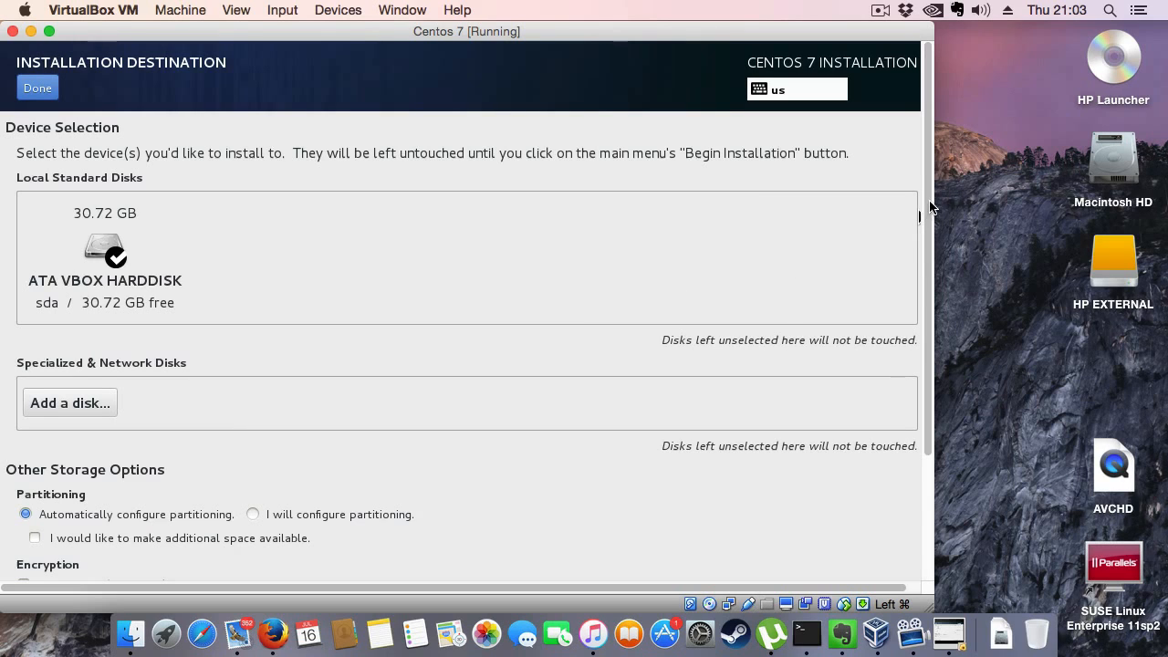
left_click_drag(924, 210, 928, 178)
left_click(37, 88)
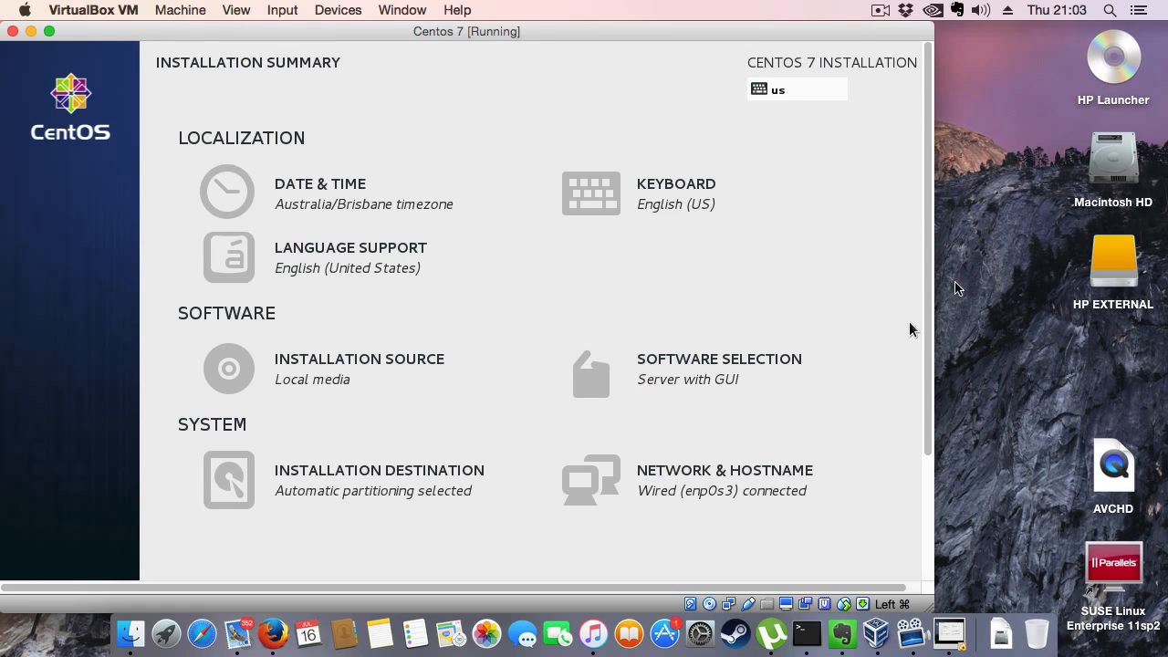
- Begin the CentOS 7 installation with the settings in the installation summary
scroll(910, 294, "down", 2)
scroll(910, 294, "down", 5)
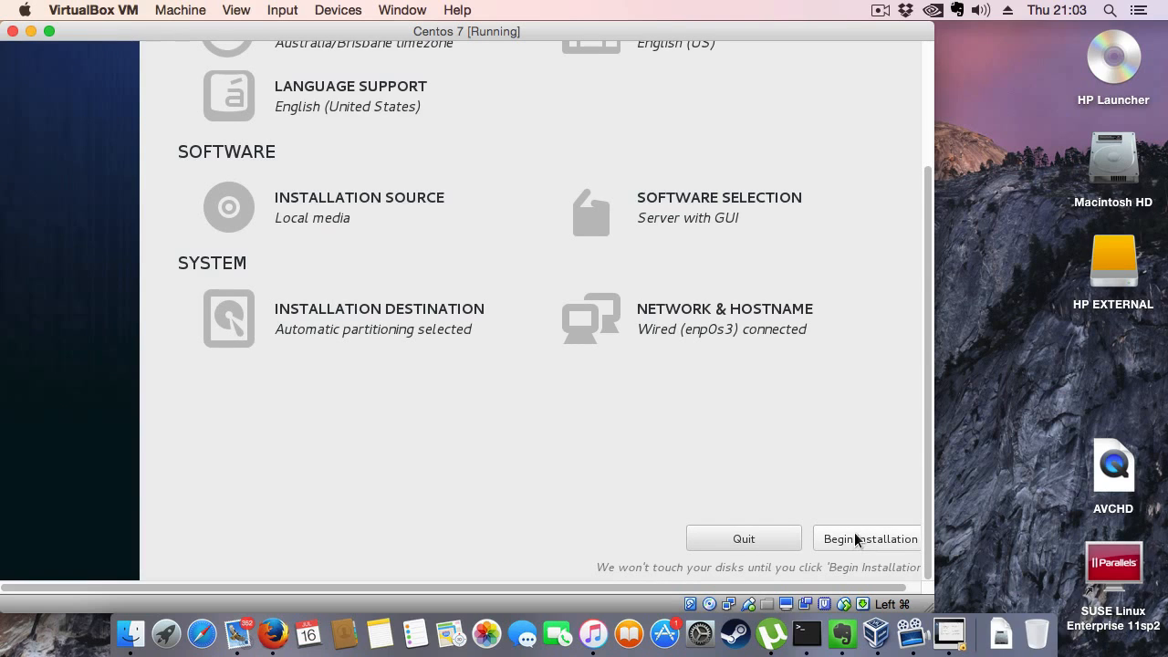
left_click(855, 538)
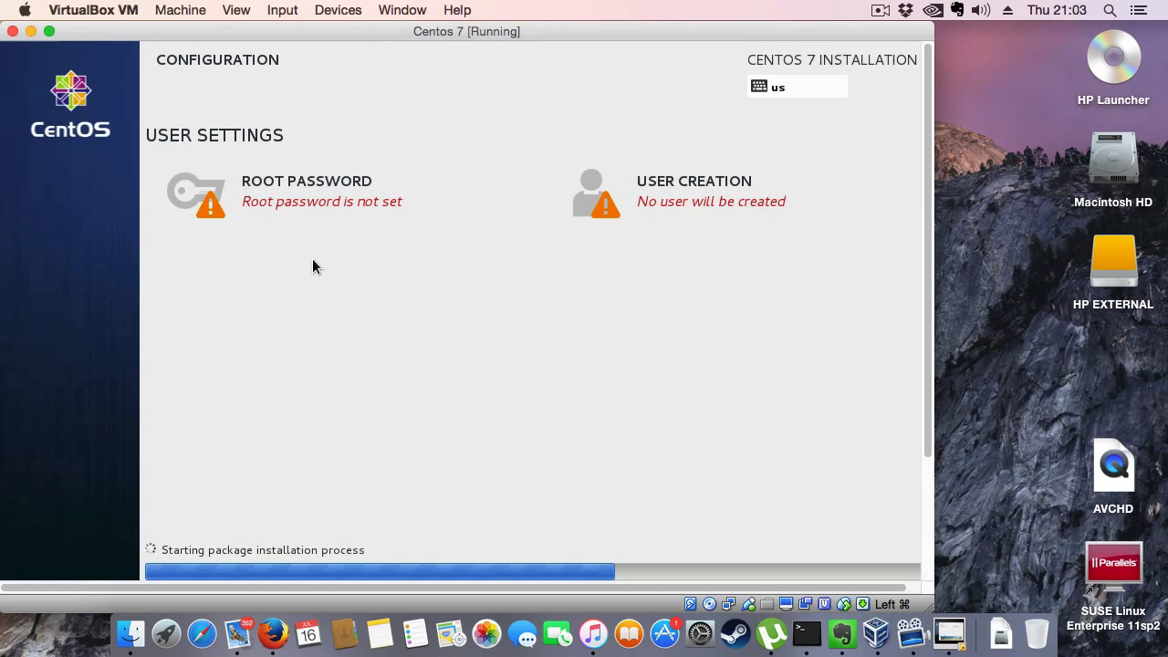
- Set and confirm the root password, accepting it despite the weak-password warning
left_click(289, 194)
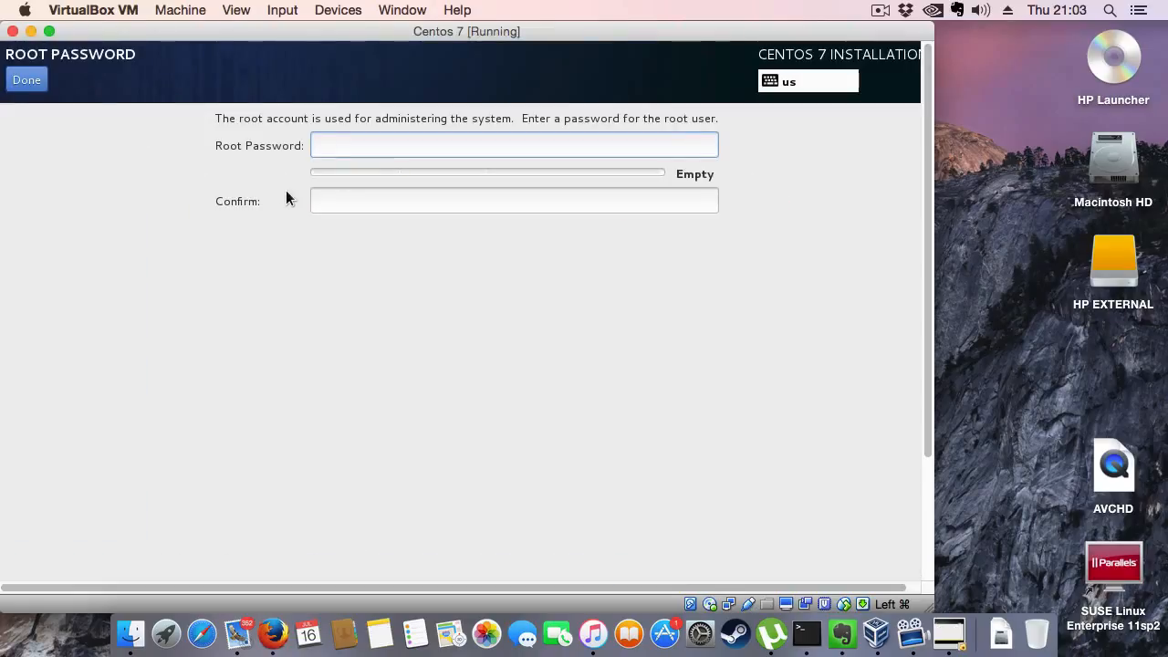
type("••••••••")
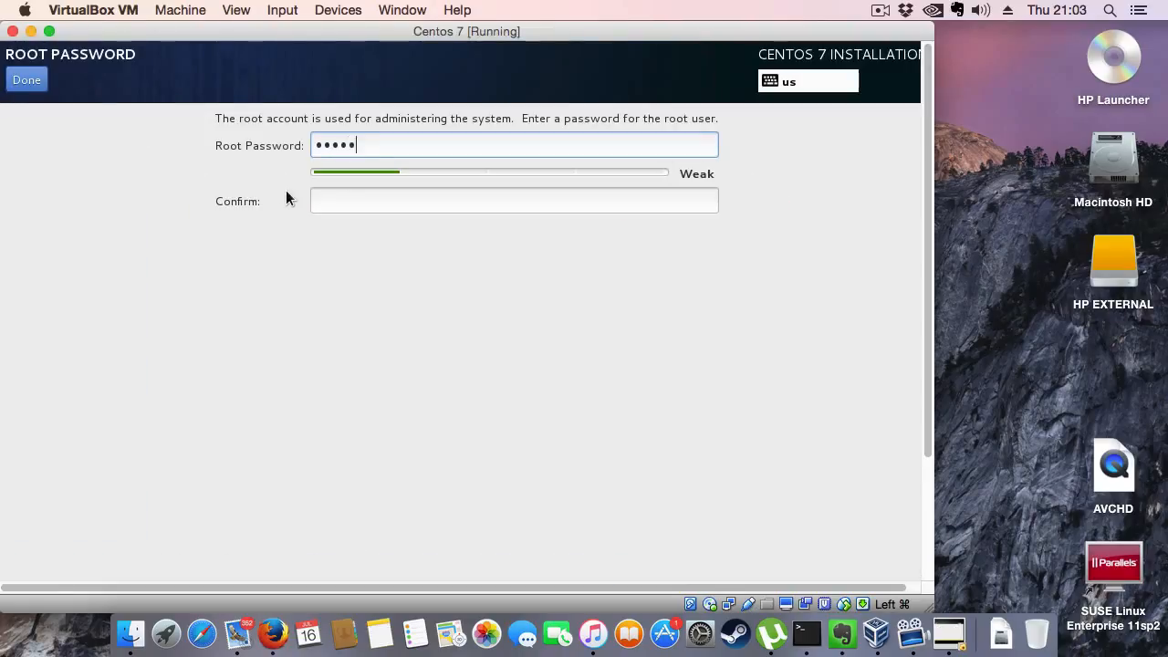
key("Tab")
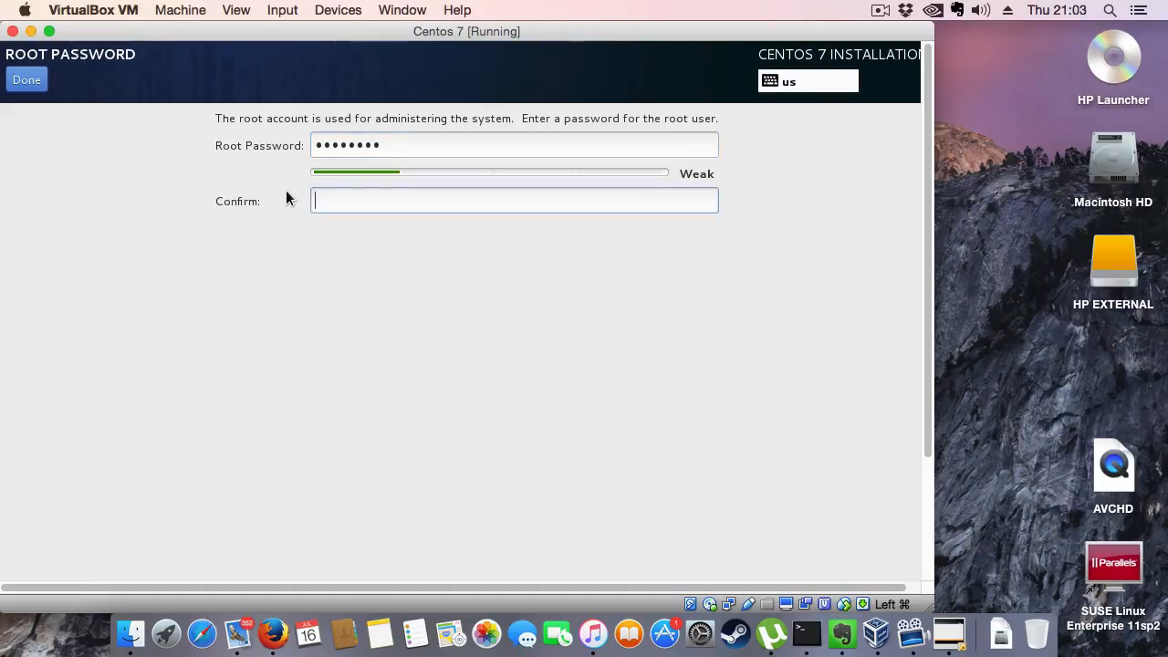
type("••••••••")
left_click_drag(934, 177, 939, 312)
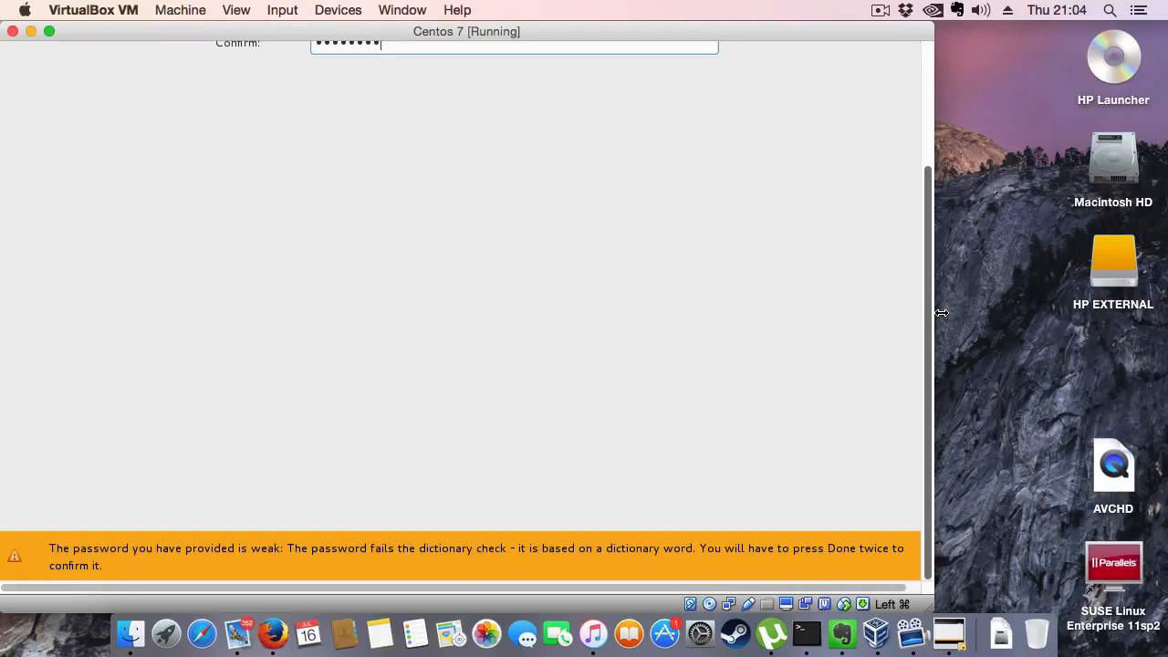
left_click_drag(941, 313, 916, 119)
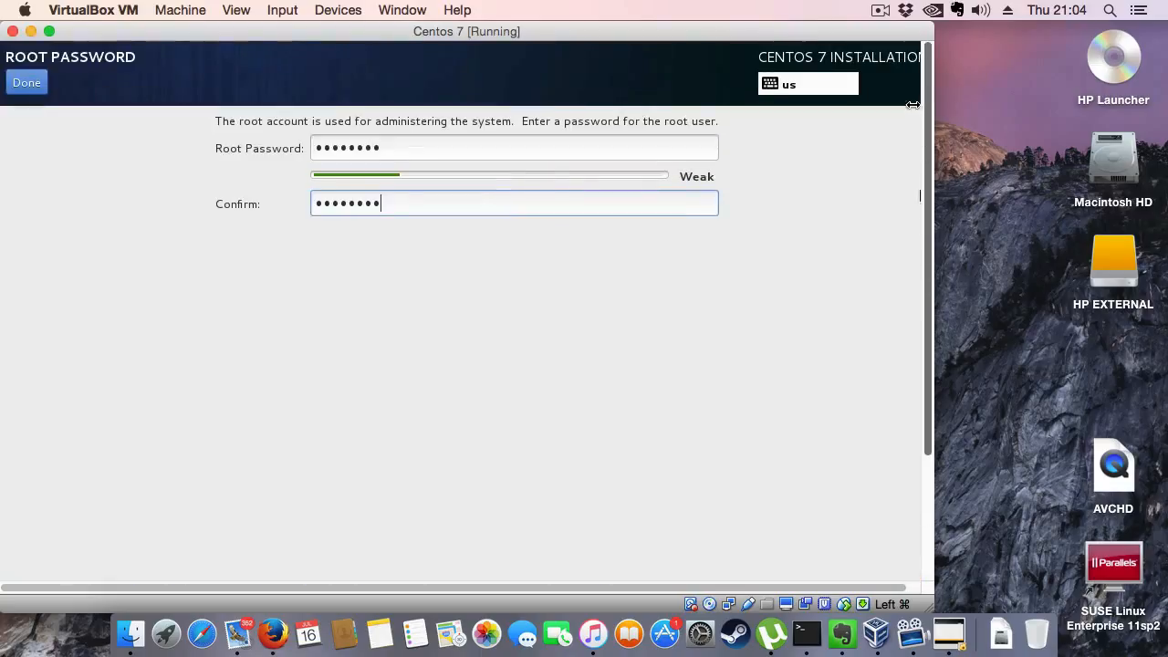
left_click(42, 83)
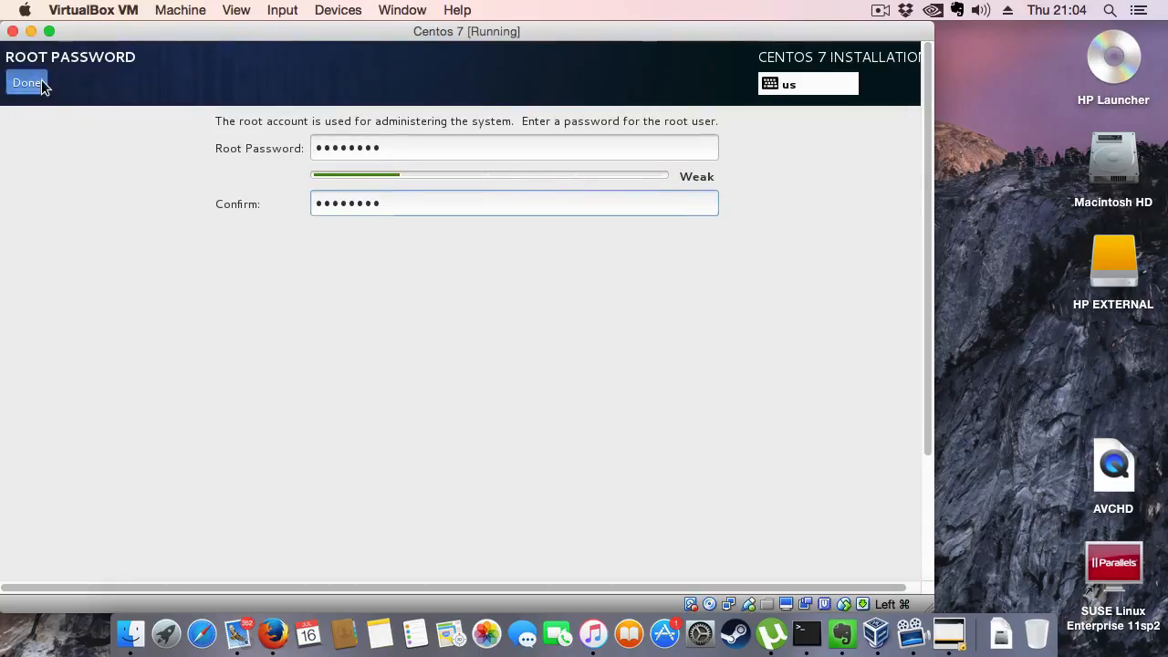
left_click(42, 82)
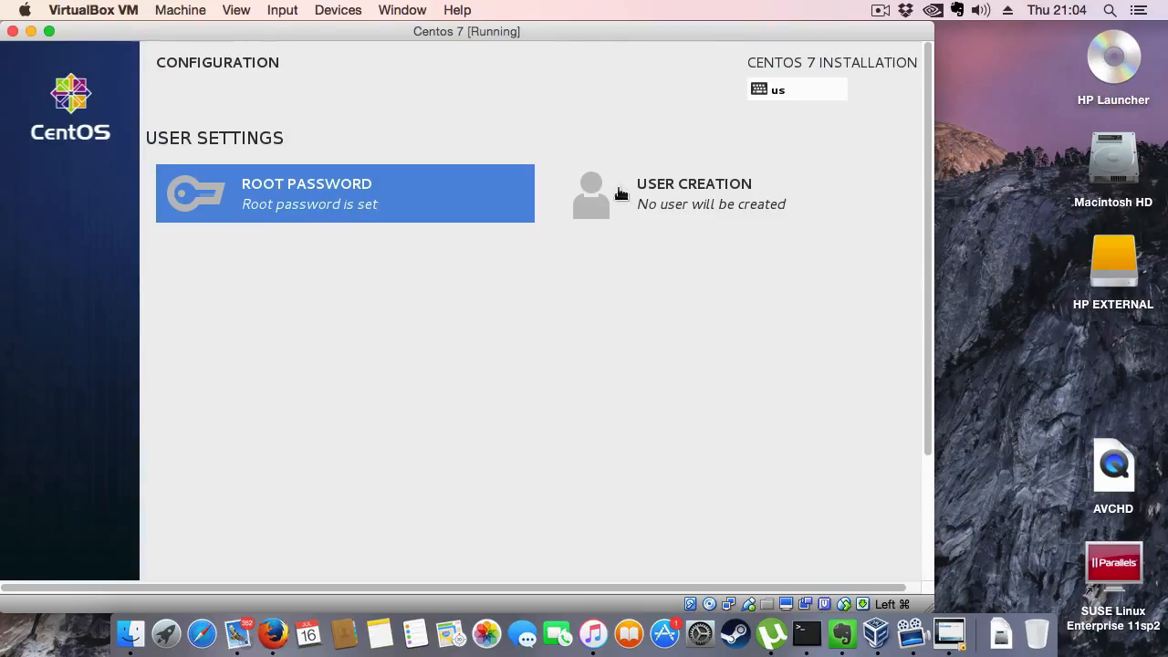
- Start creating a user with full name Training and username training, and make this user an administrator
left_click(672, 192)
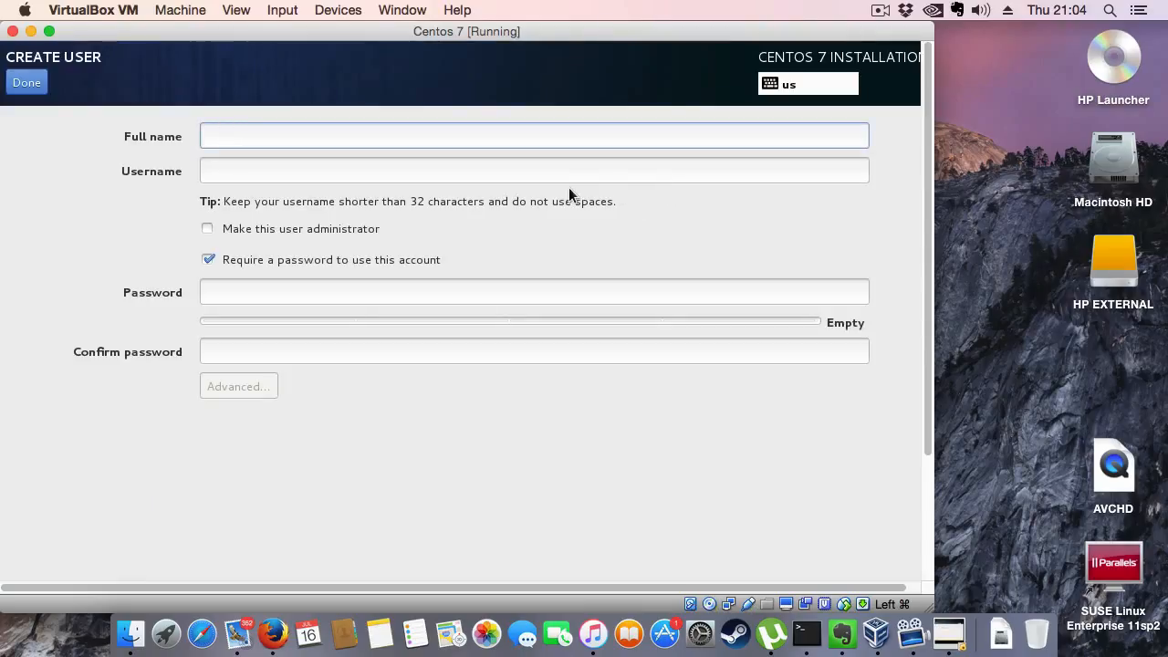
type("Trai")
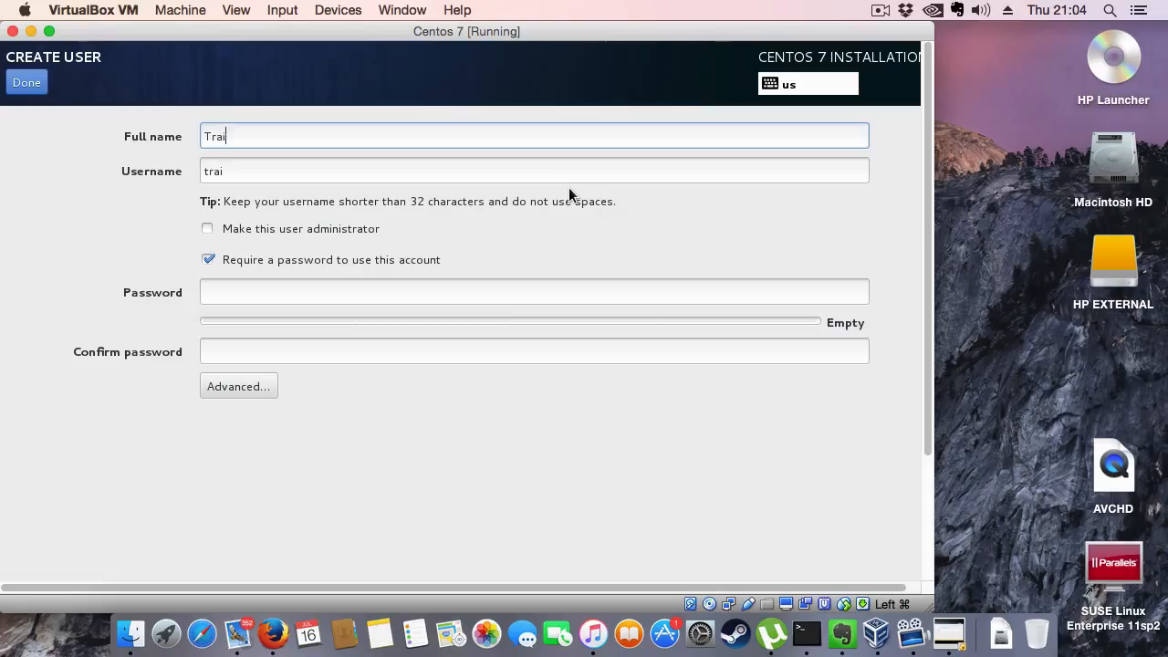
type("ning U")
key("BackSpace")
key("BackSpace")
key("BackSpace")
key("Tab")
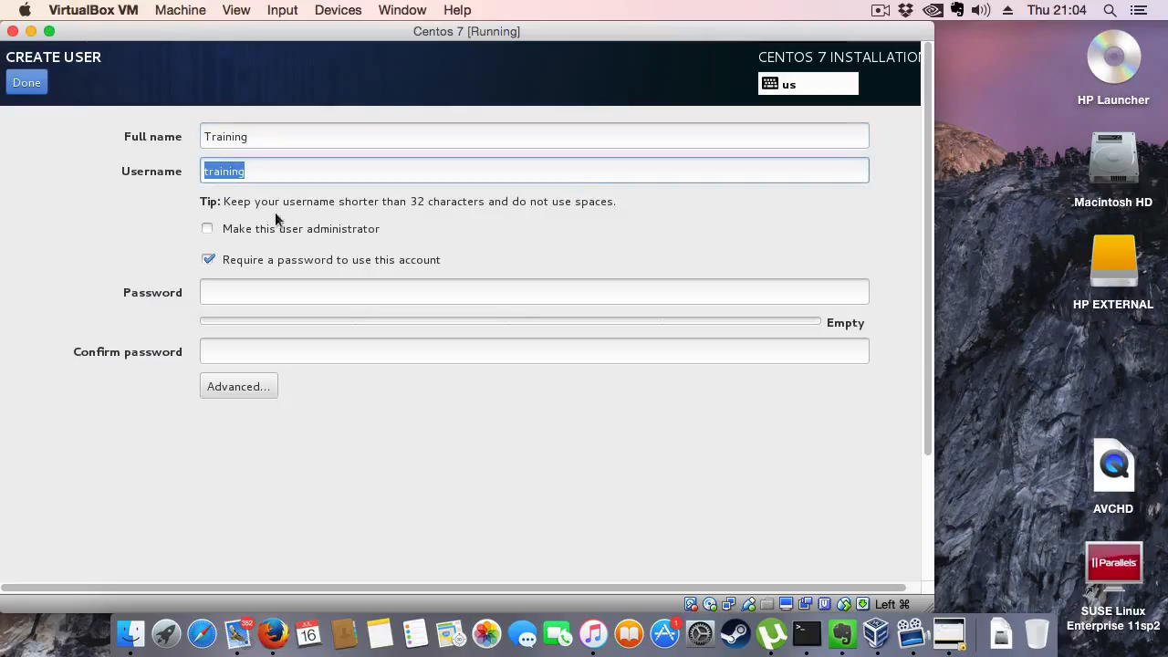
left_click(207, 230)
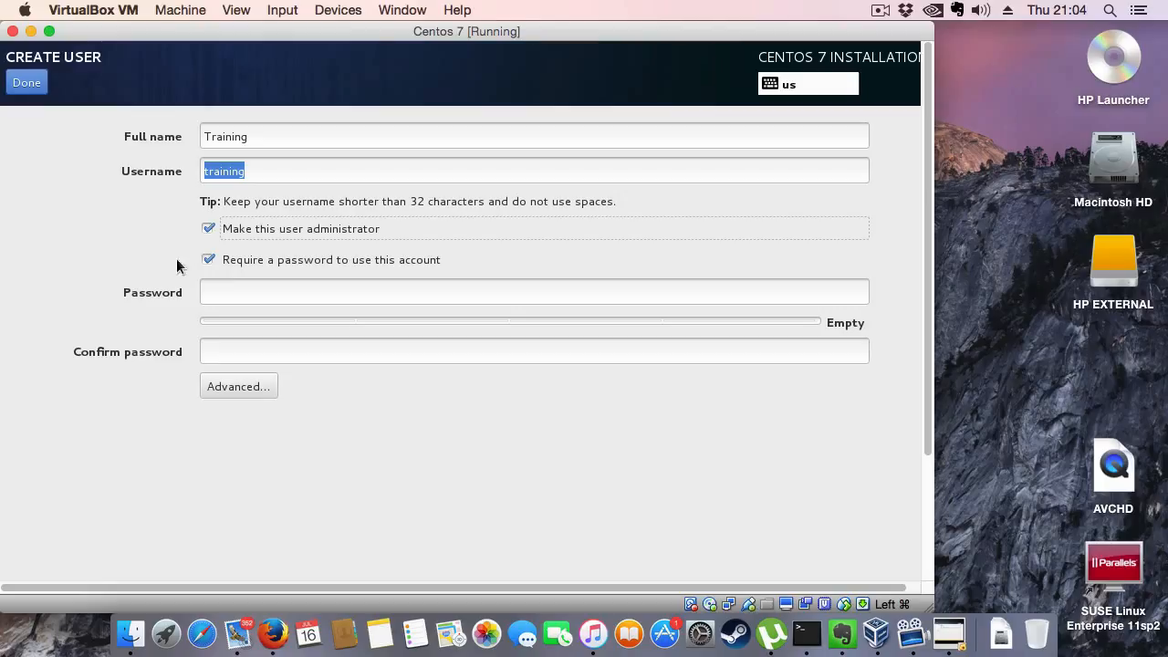
- Enter the new user's account password and repeat it in the confirmation field
left_click(227, 293)
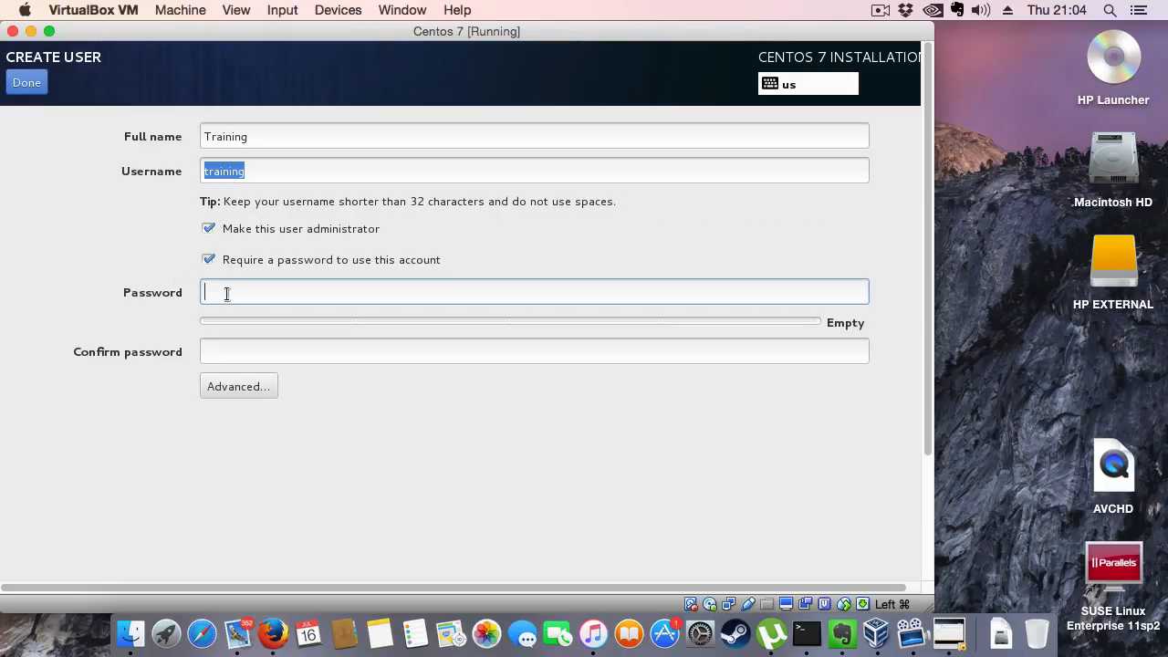
type("••")
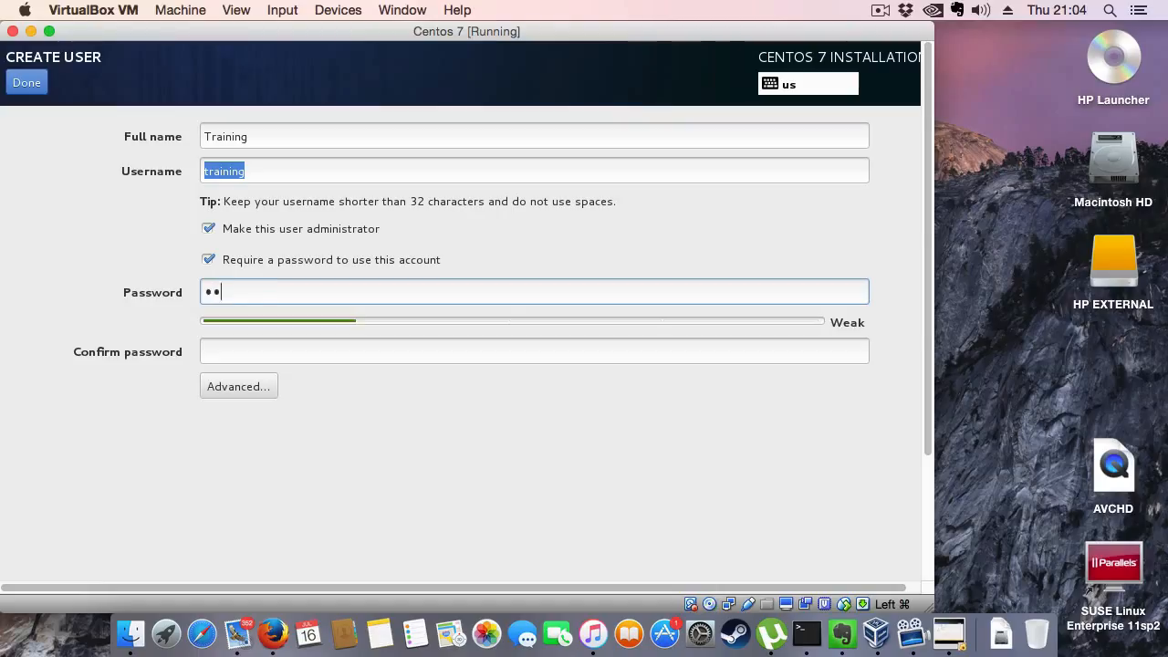
type("••••••")
key("Tab")
type("••••")
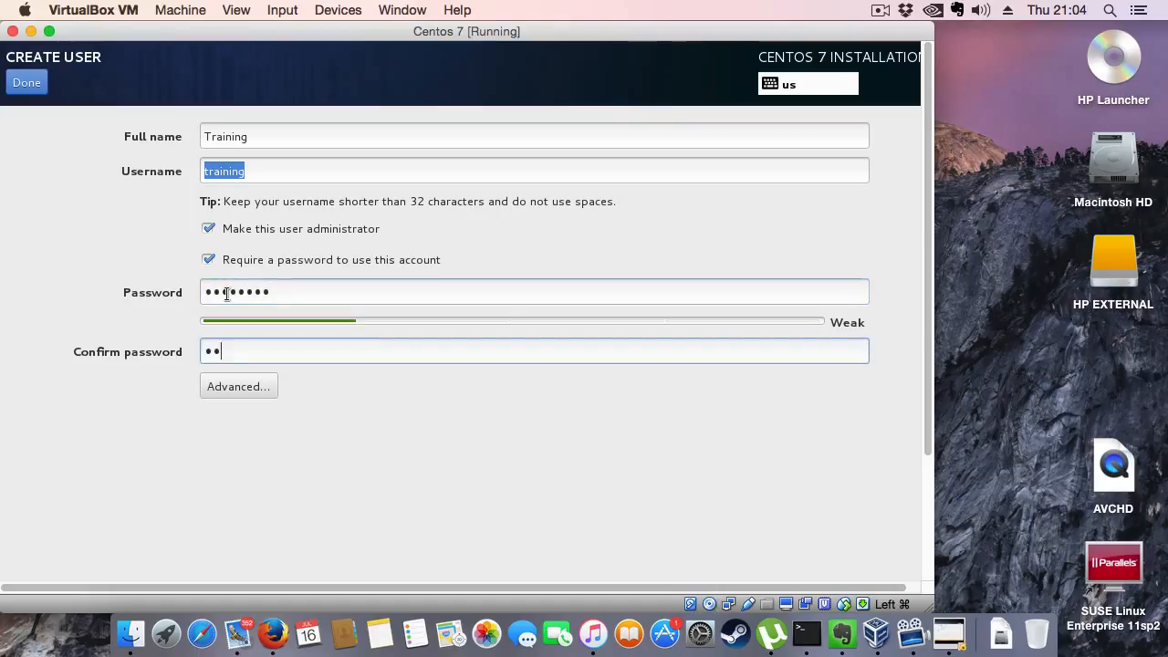
type("•••")
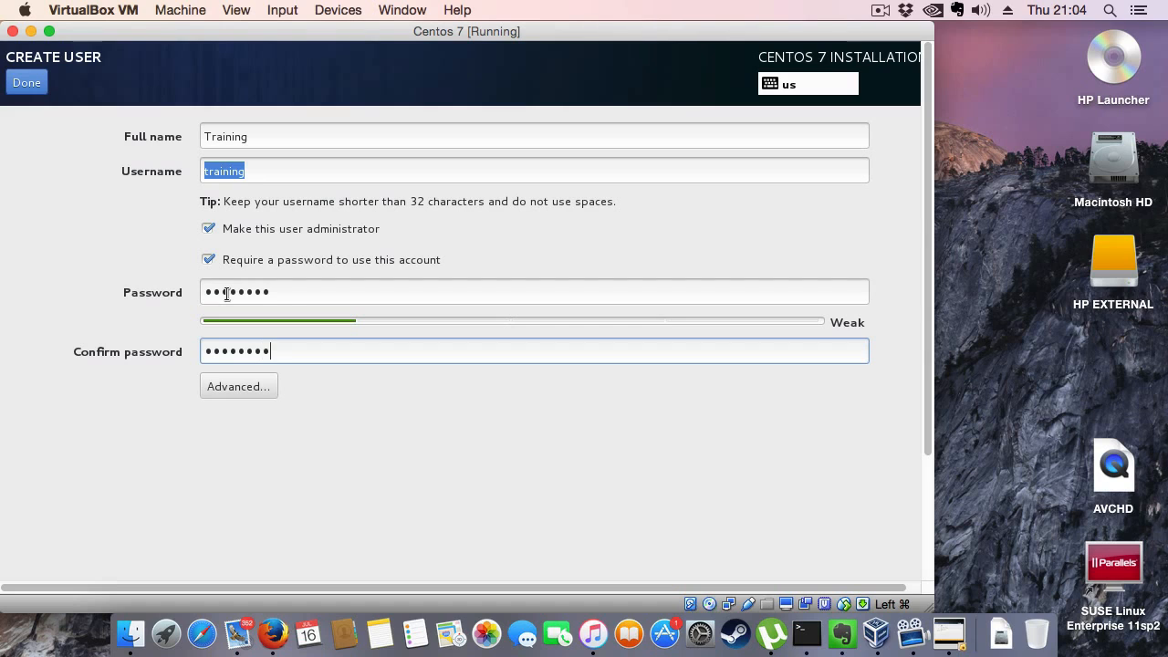
key("Tab")
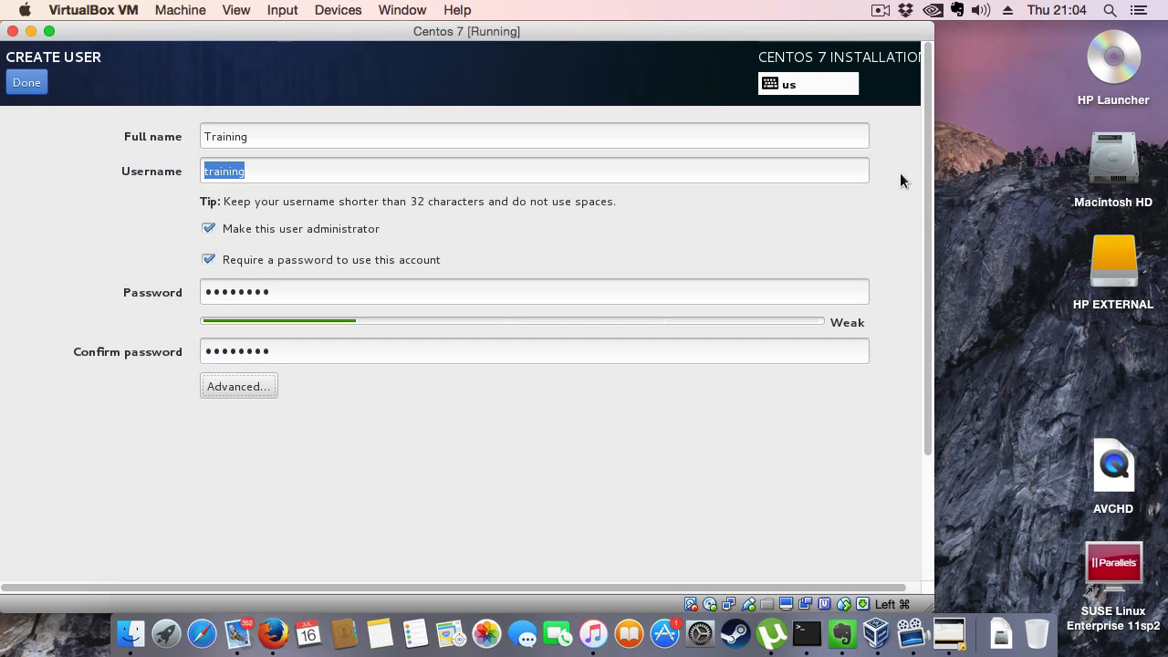
- Confirm creation of the administrator user, accepting the weak password, and check the installation progress
mouse_move(925, 171)
left_mouse_down()
mouse_move(930, 340)
mouse_move(930, 179)
left_mouse_up()
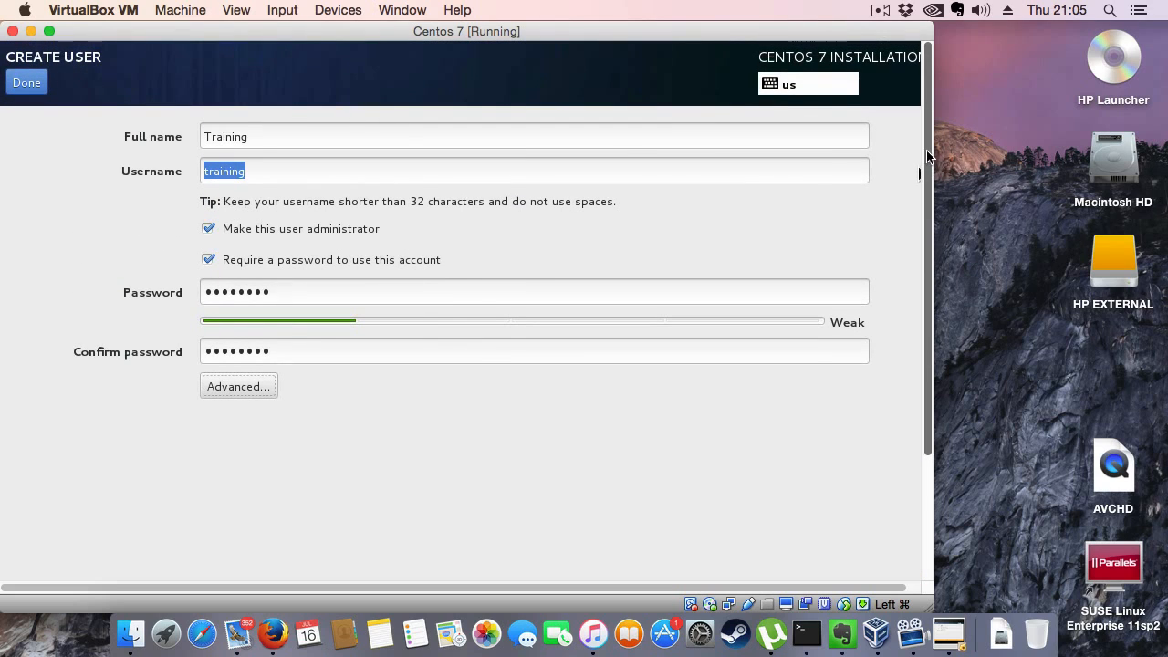
left_click(43, 84)
left_click(41, 83)
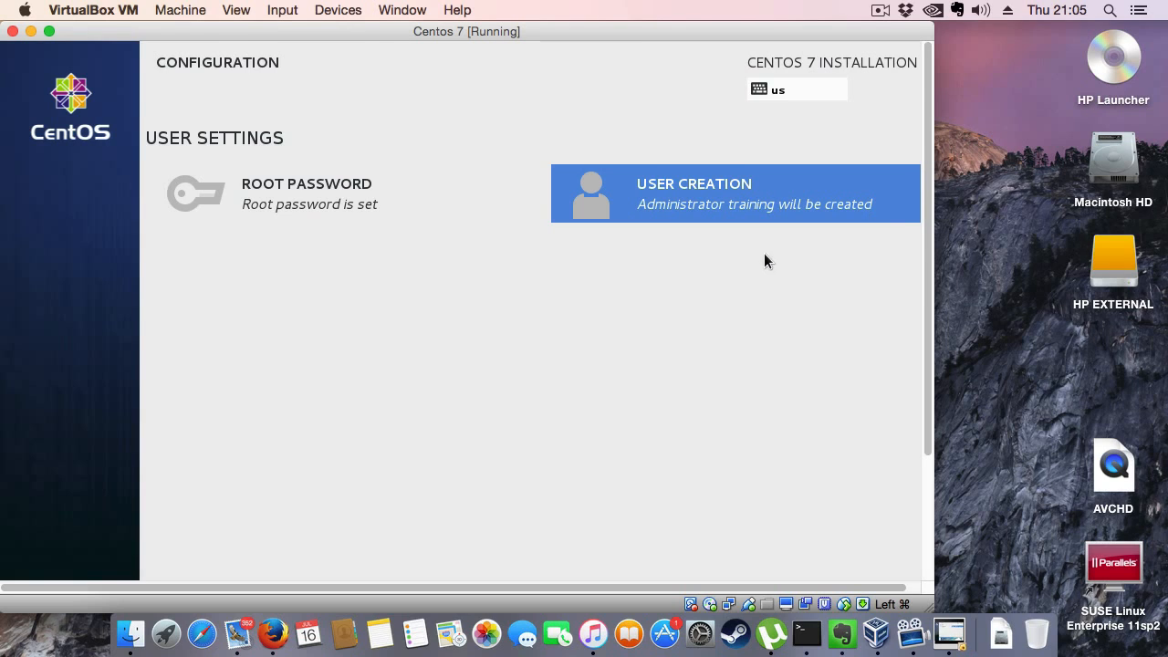
left_click_drag(928, 167, 926, 208)
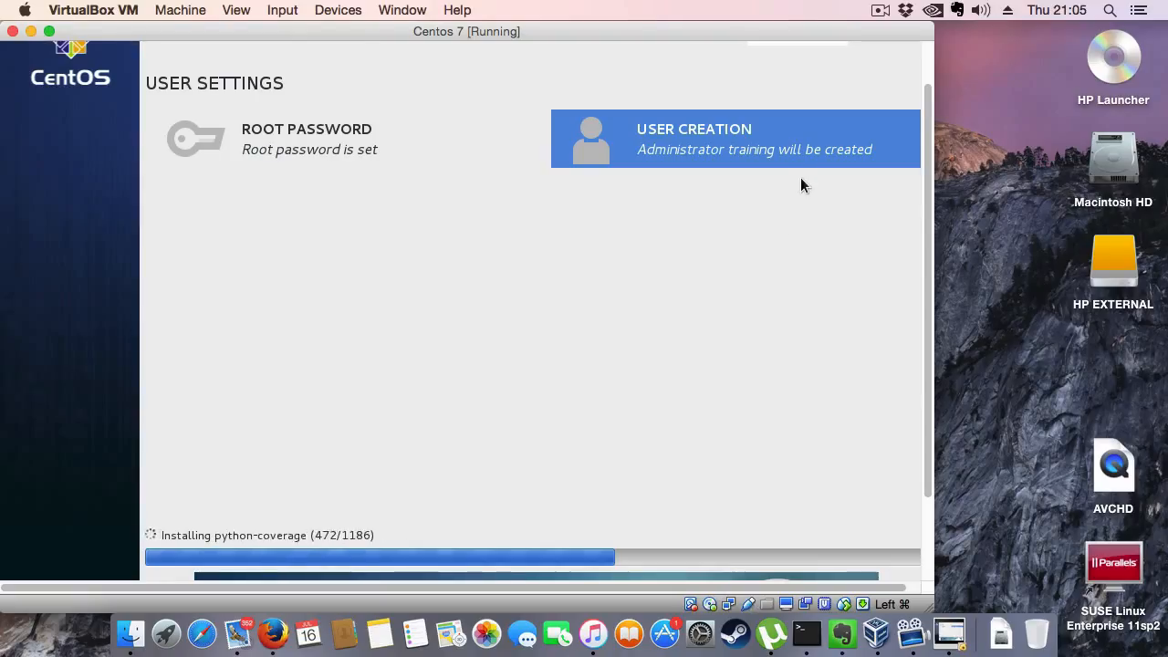
left_click(878, 11)
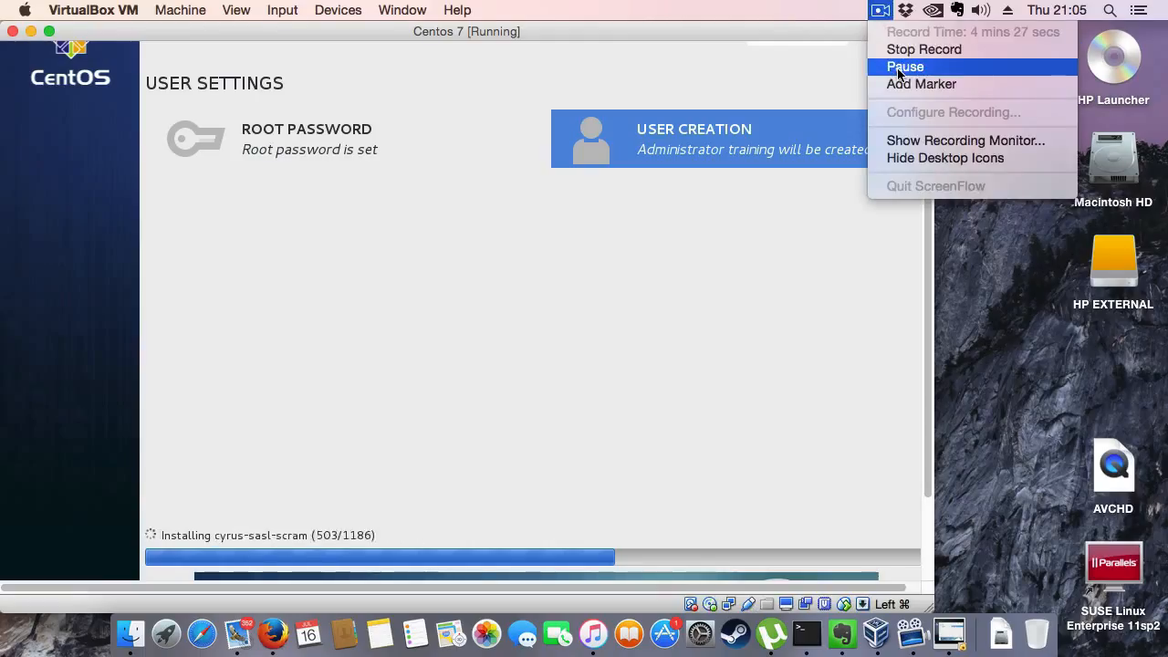
left_click(898, 70)
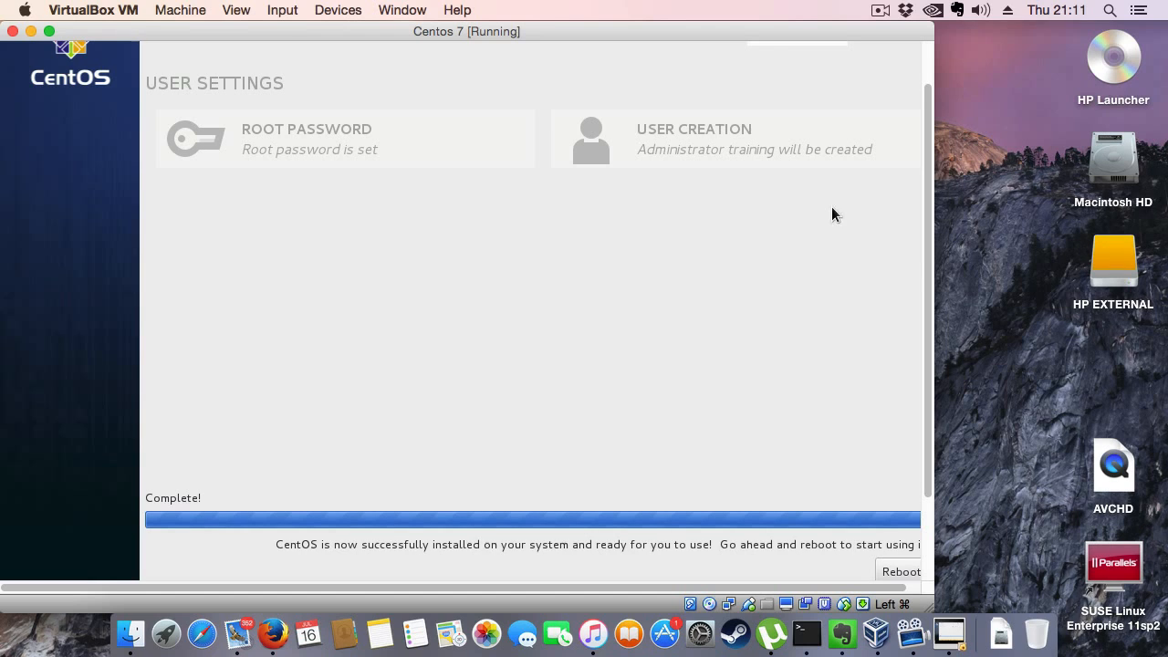
- Reboot the virtual machine from the completed CentOS 7 installation
scroll(918, 156, "down", 2)
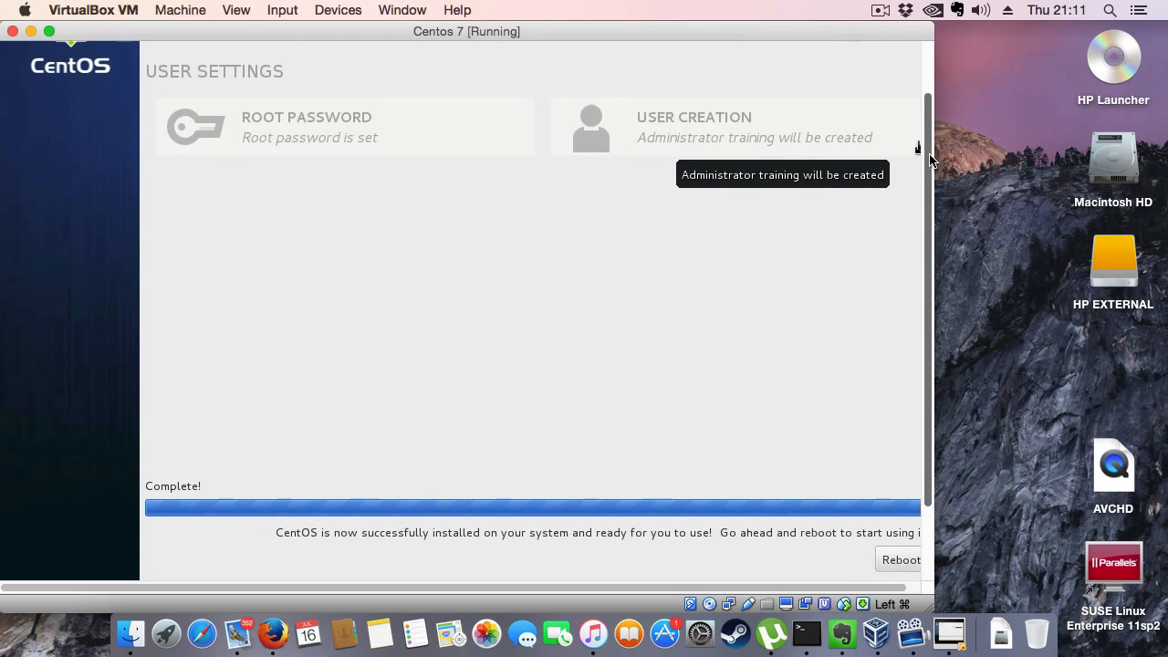
left_click_drag(930, 182, 928, 237)
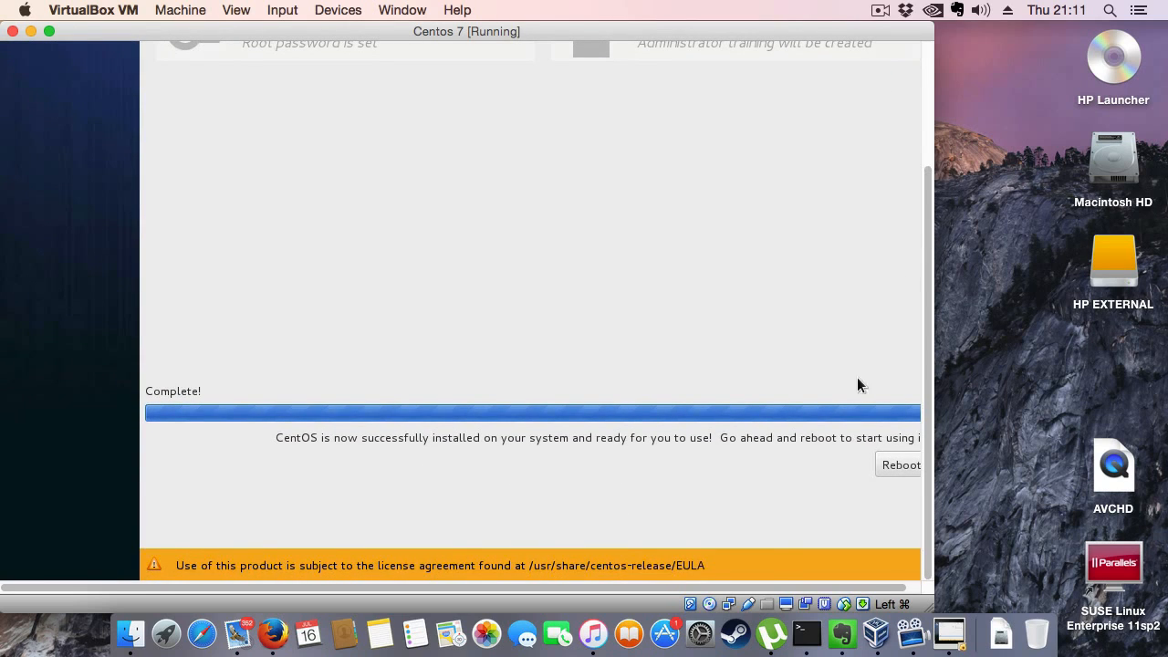
scroll(766, 569, "right", 2)
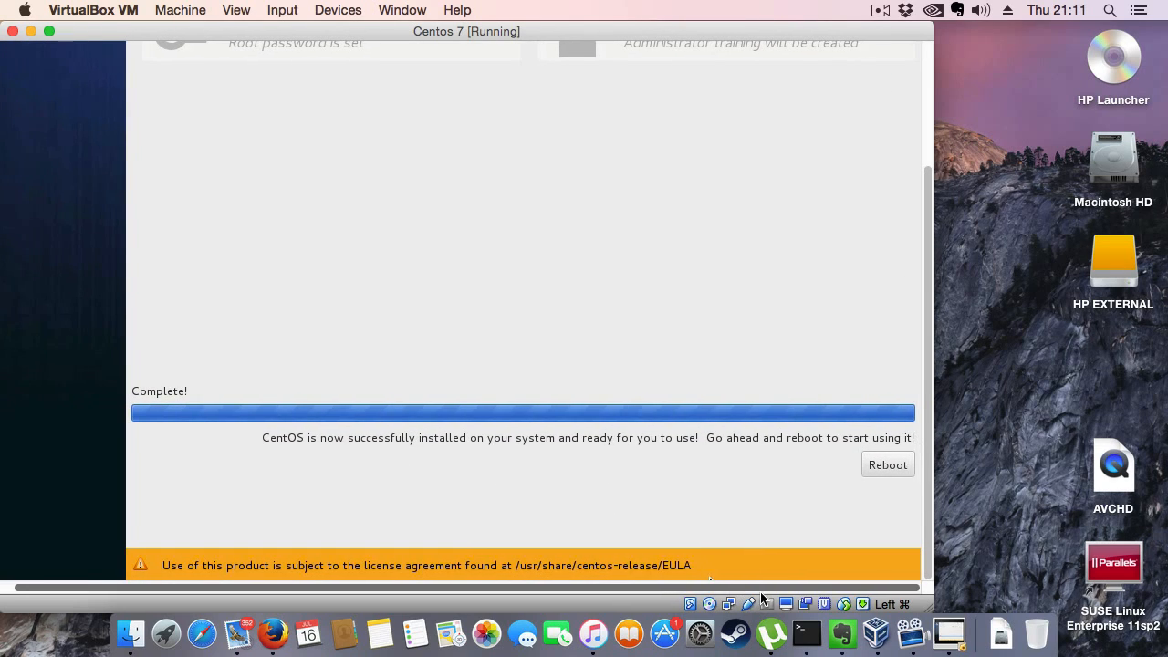
left_click(887, 466)
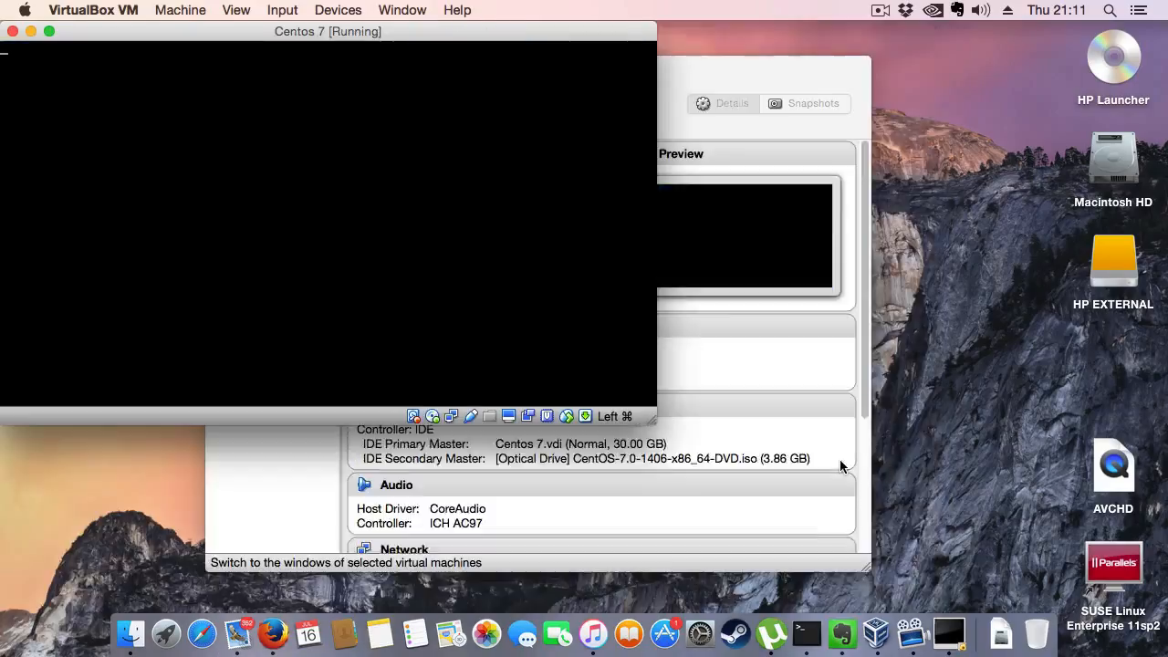
left_click(878, 12)
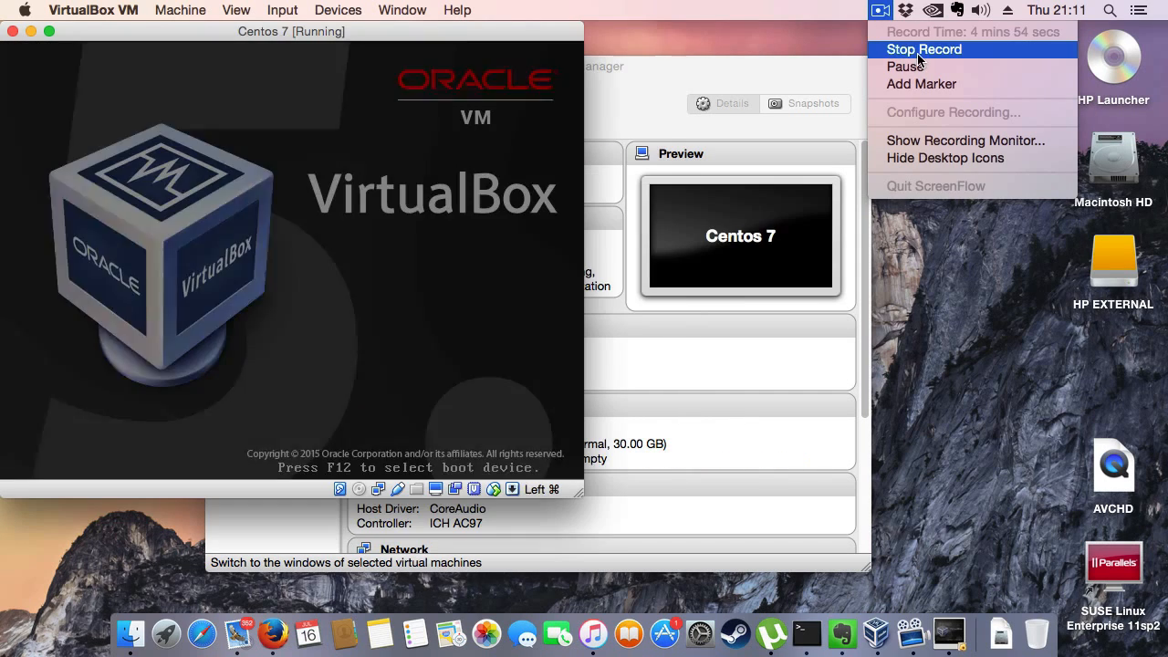
left_click(920, 50)
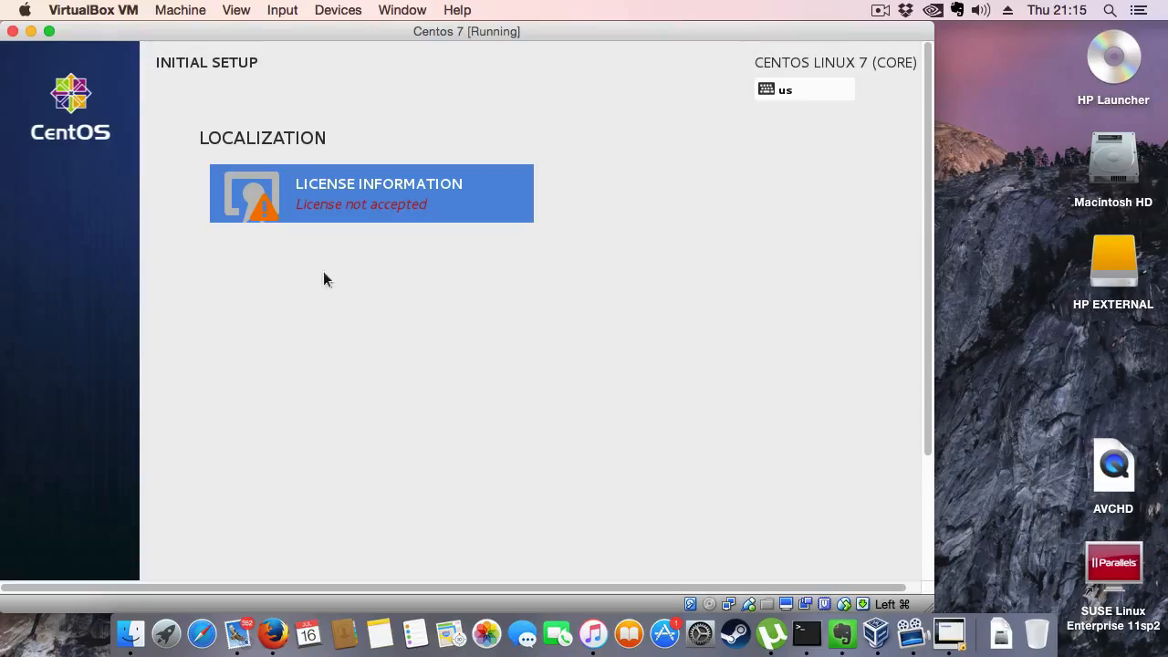
- Accept the CentOS 7 license agreement in the initial setup and finish the configuration
left_click(317, 195)
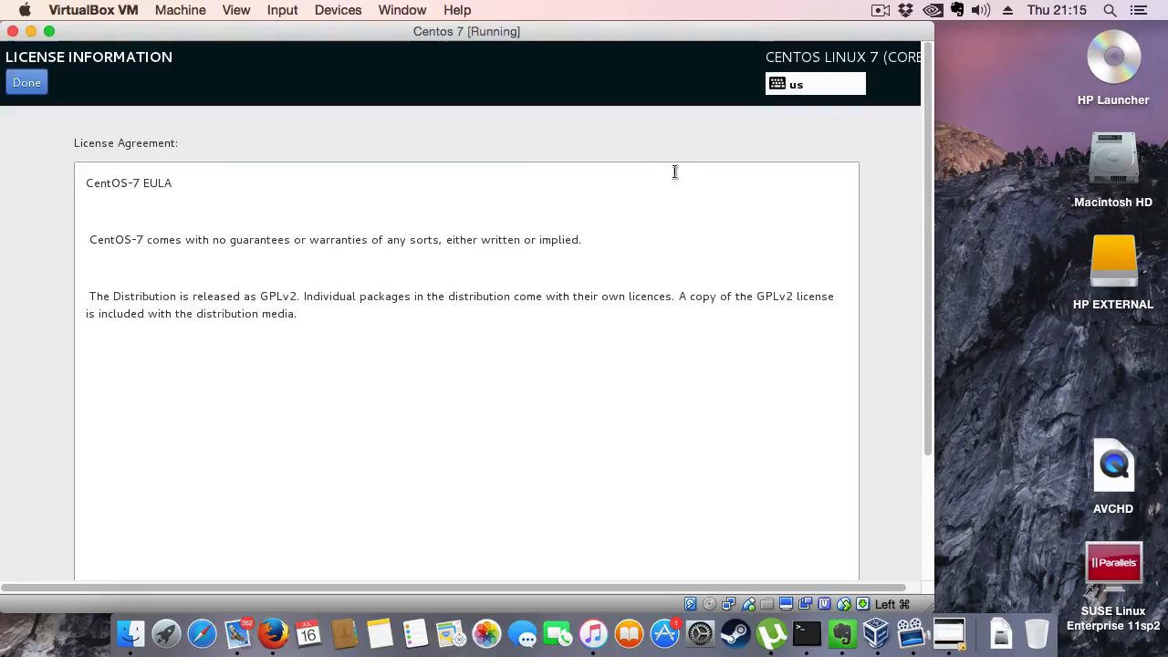
scroll(926, 126, "down", 5)
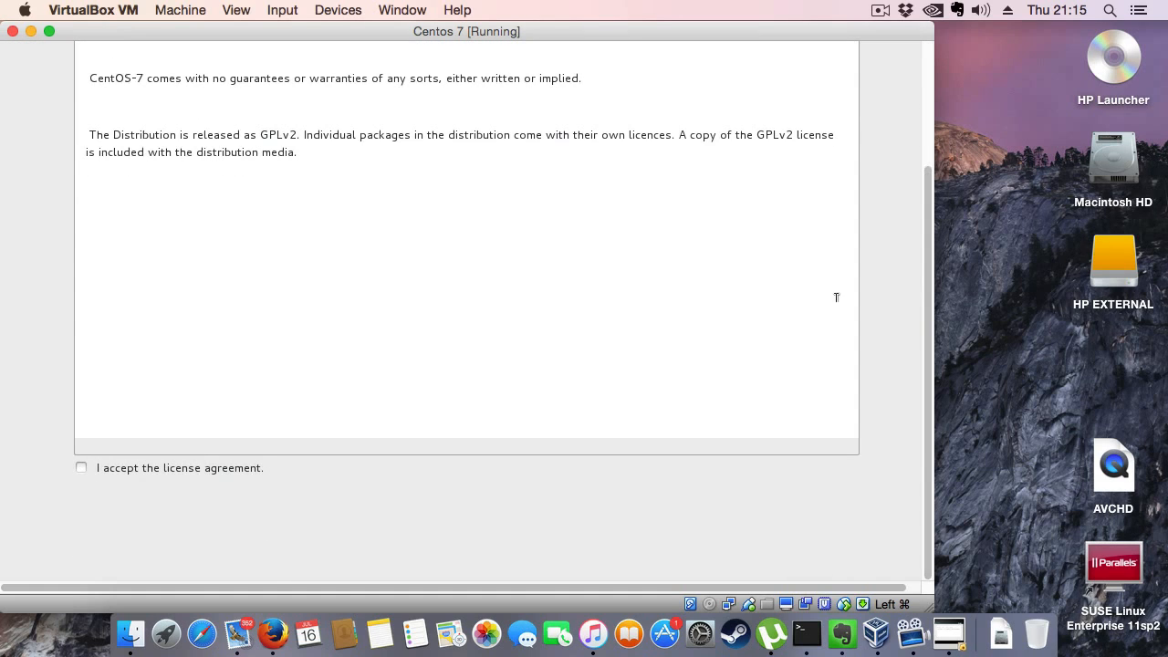
left_click(106, 469)
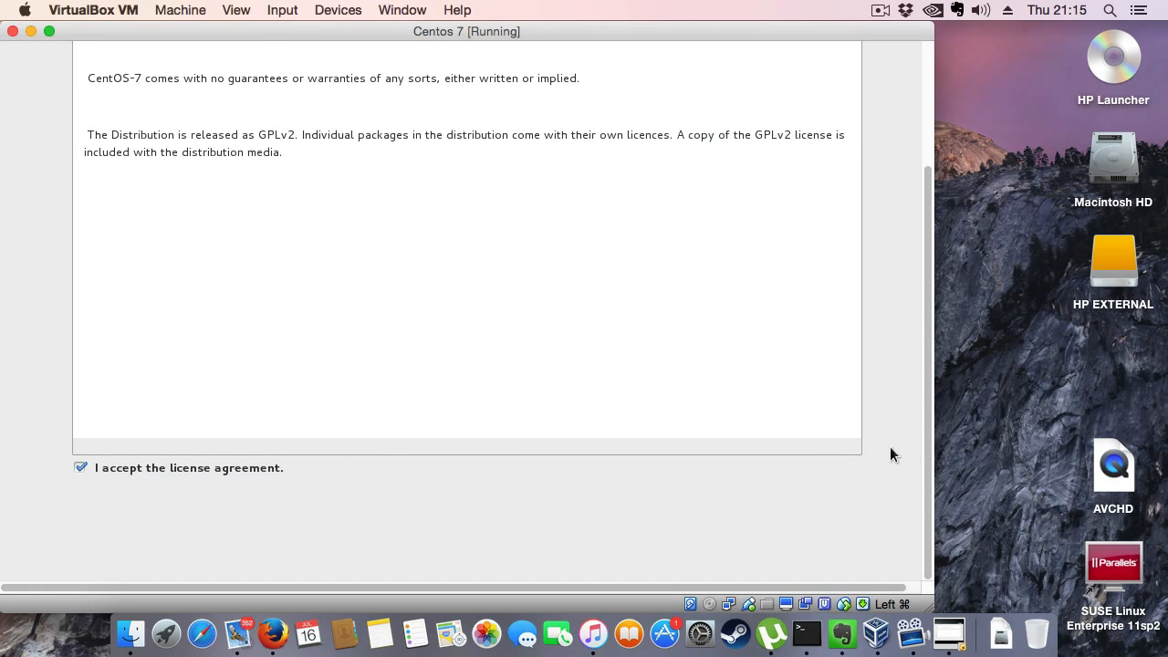
scroll(927, 464, "up", 5)
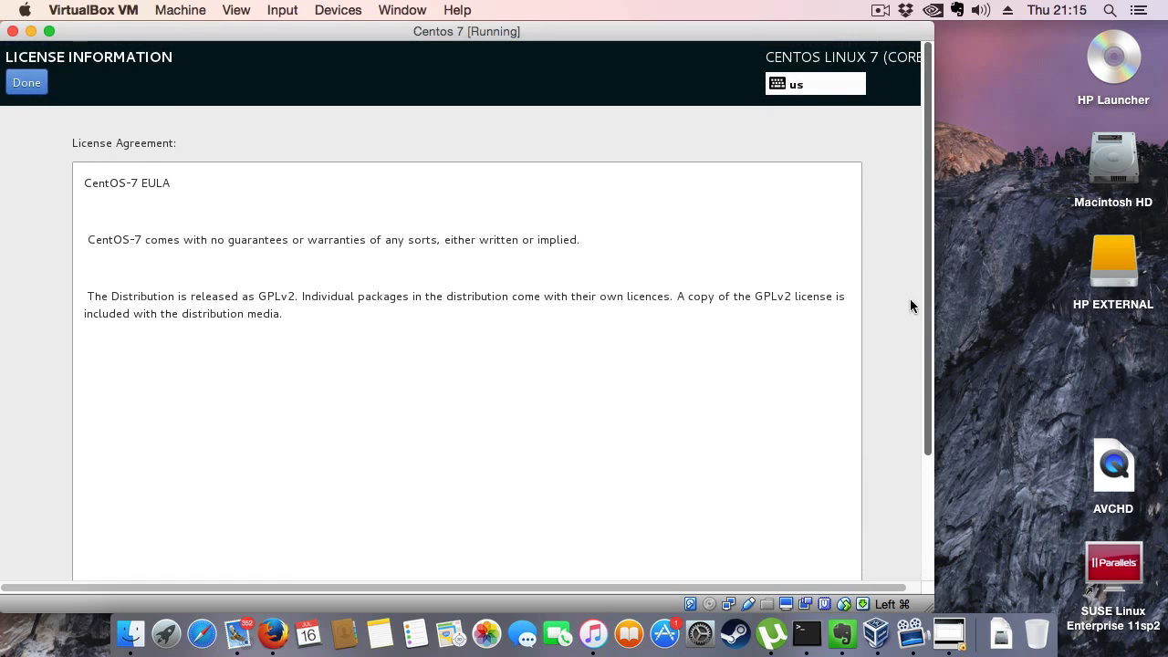
left_click(27, 83)
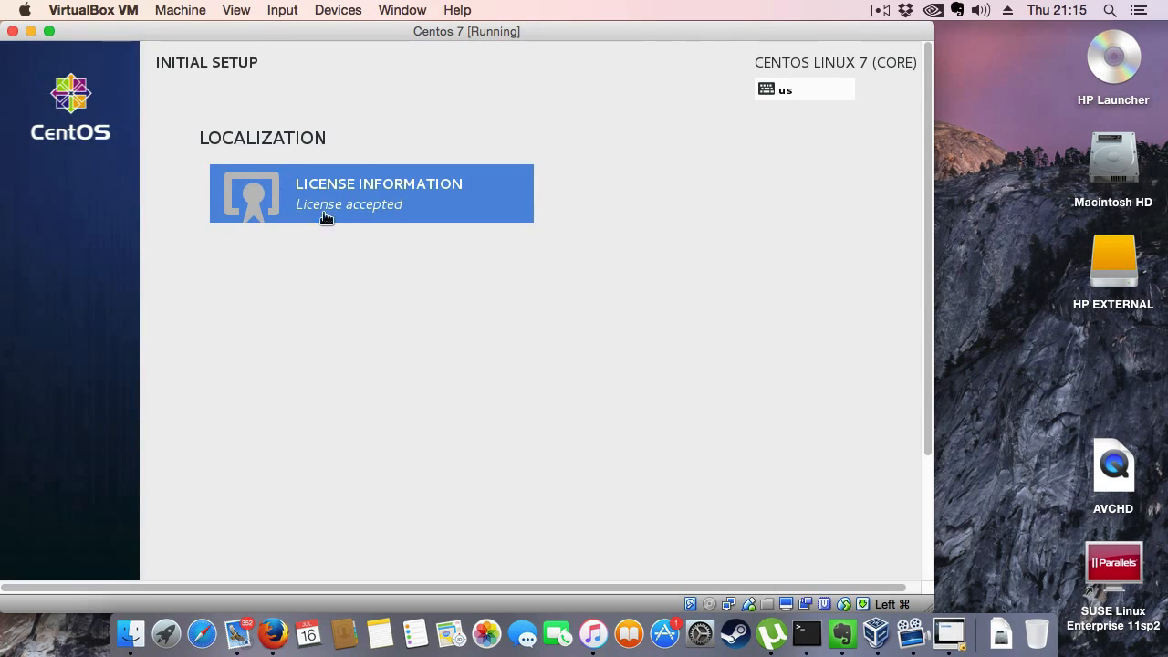
left_click_drag(925, 138, 936, 284)
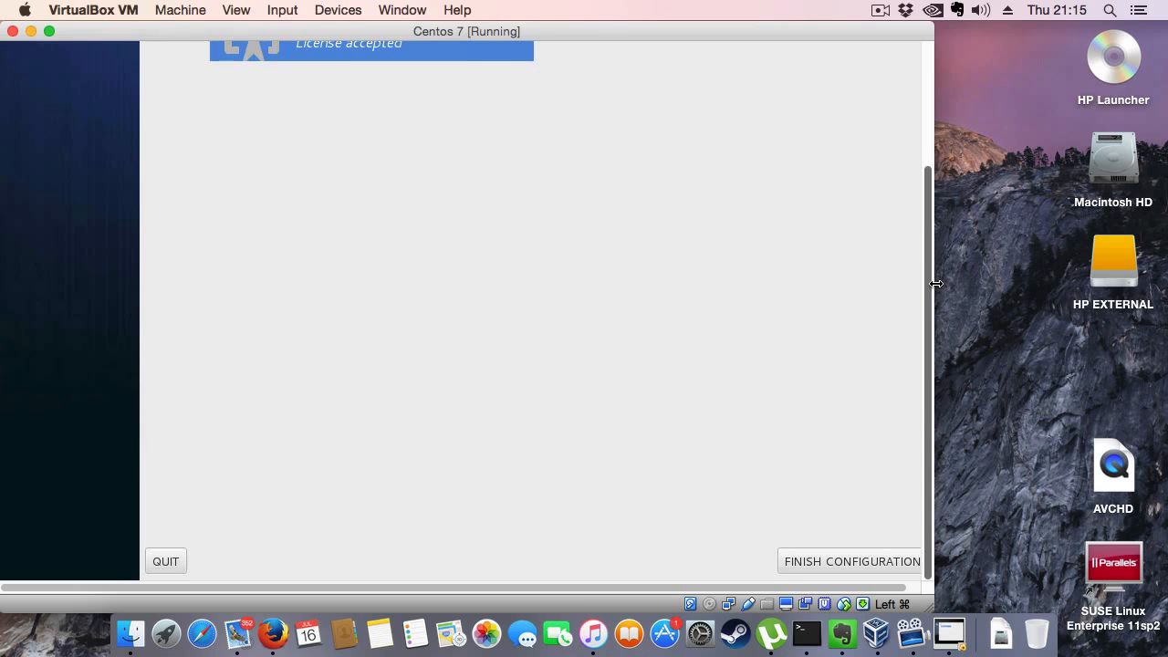
left_click(848, 562)
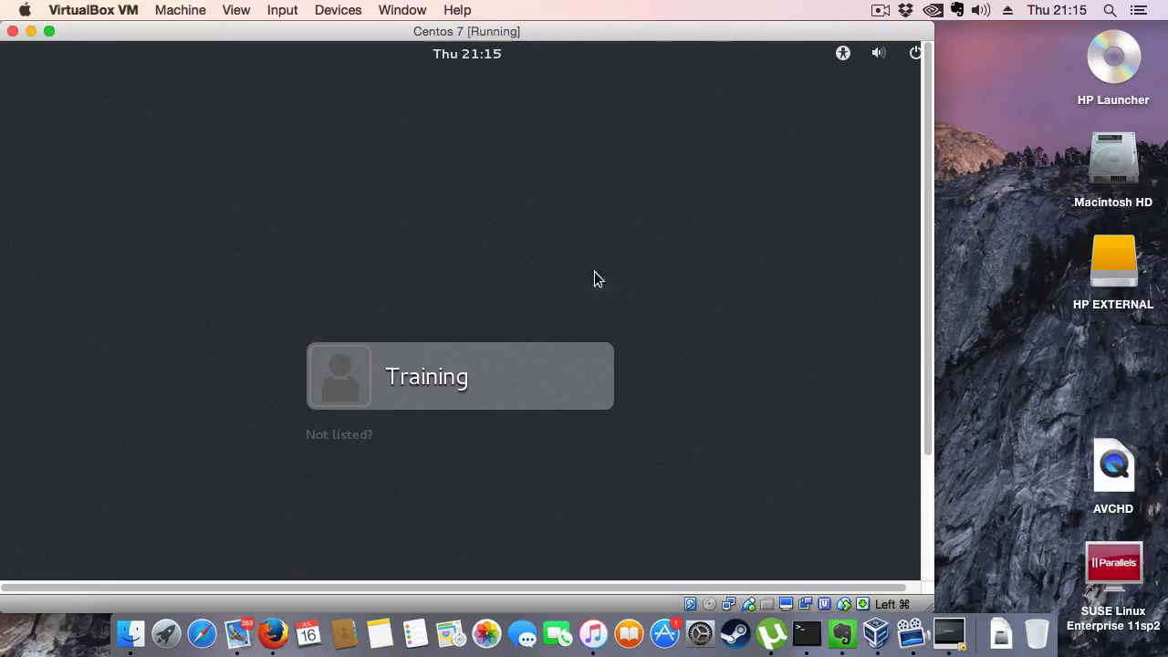
- Sign in to the Training account by entering its account password
left_click(420, 379)
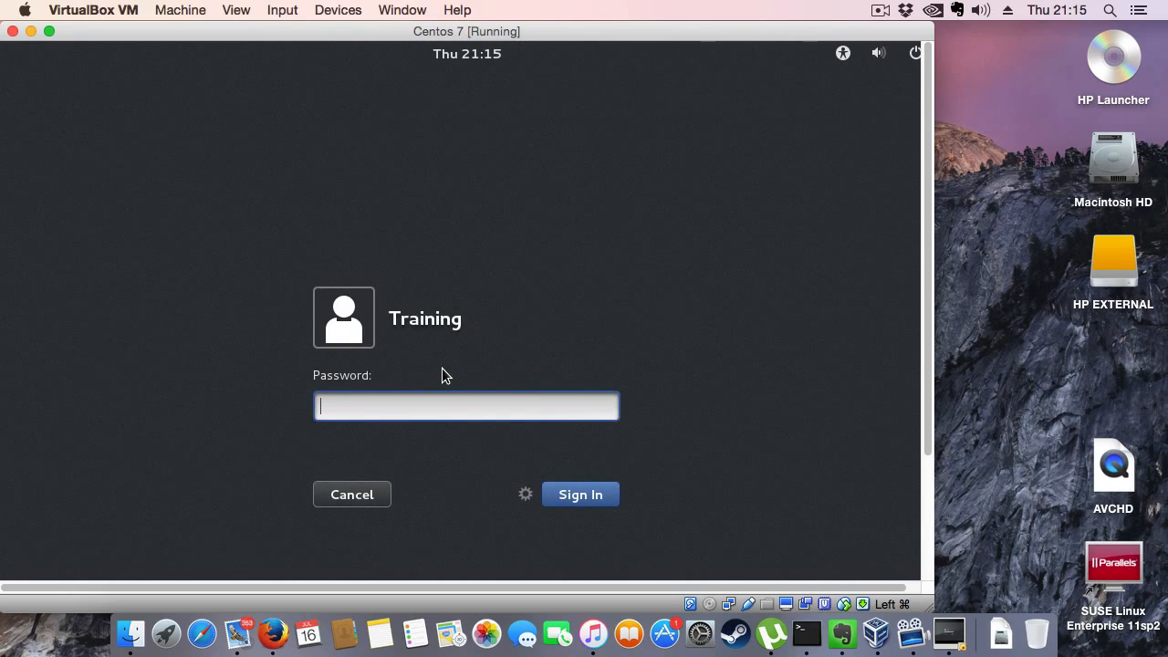
type("•••••••••")
key("Return")
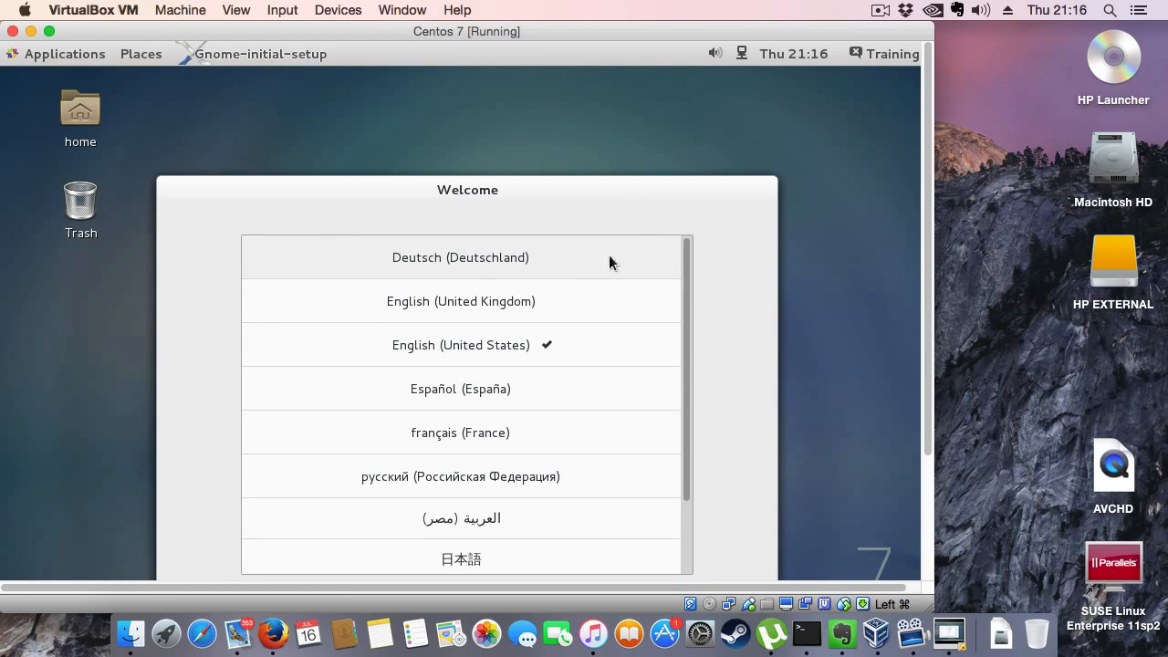
- Complete the GNOME welcome setup with English (United States) and the English (US) input source, adding no online account, and start using CentOS Linux
left_click_drag(931, 180, 932, 272)
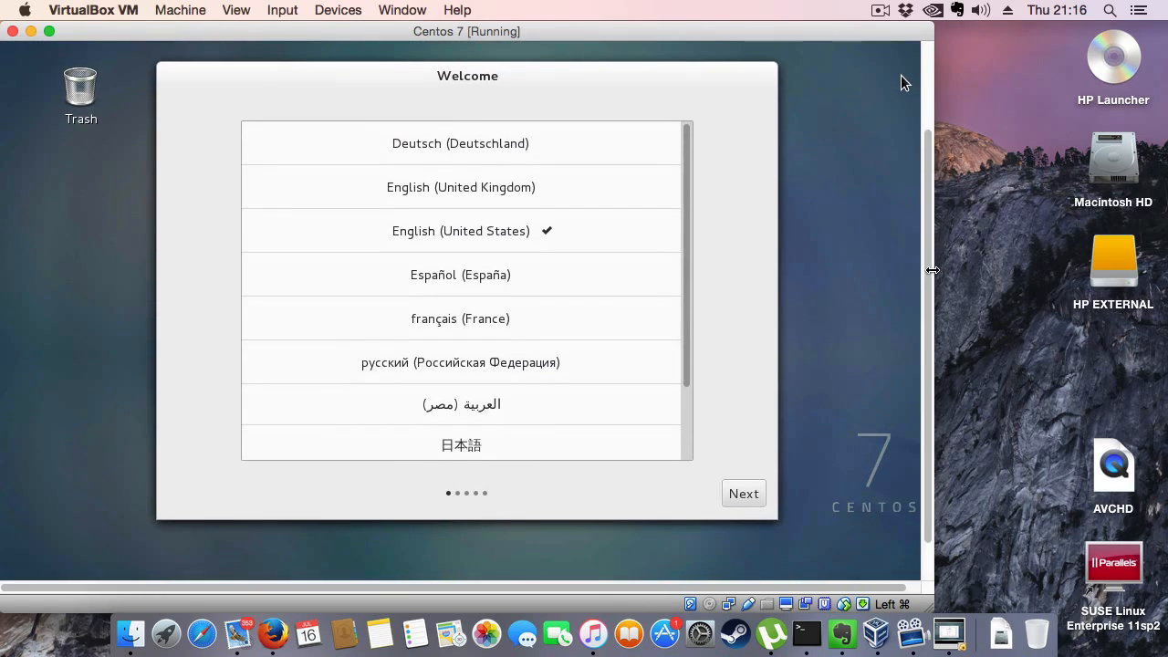
left_click(740, 495)
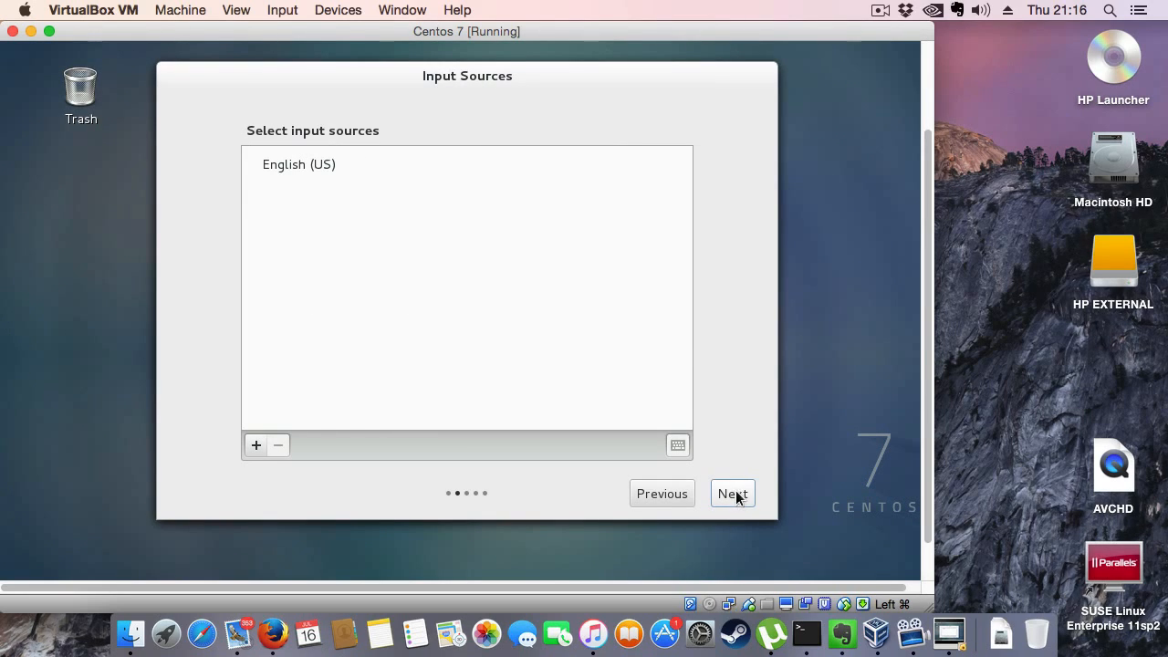
left_click(738, 500)
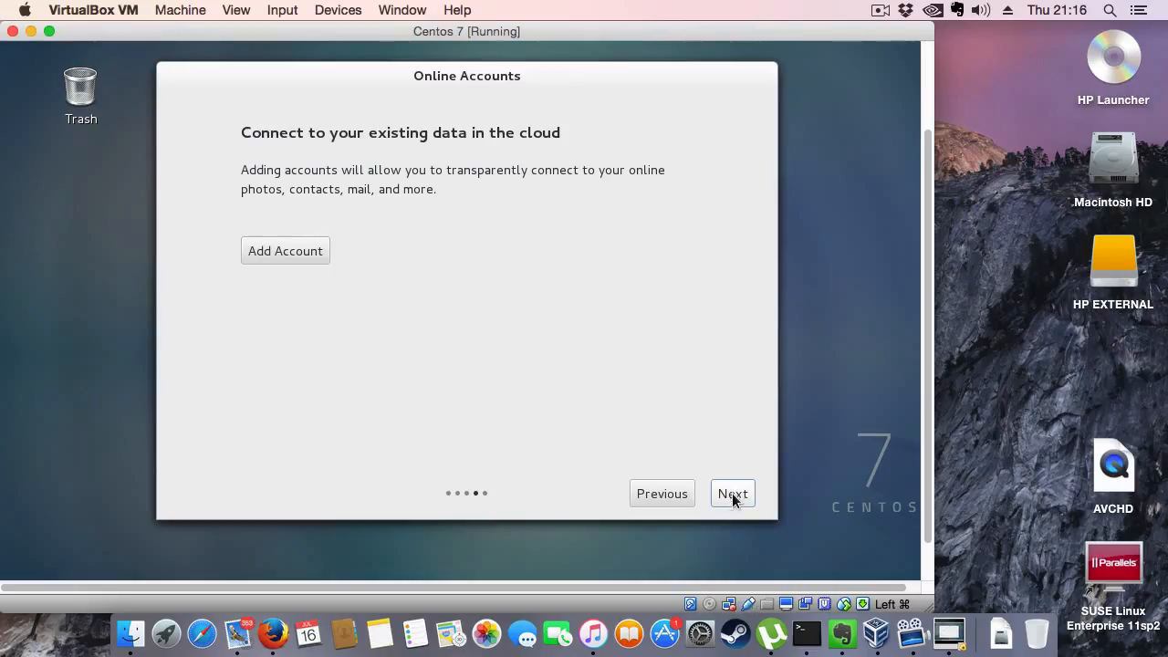
left_click(731, 494)
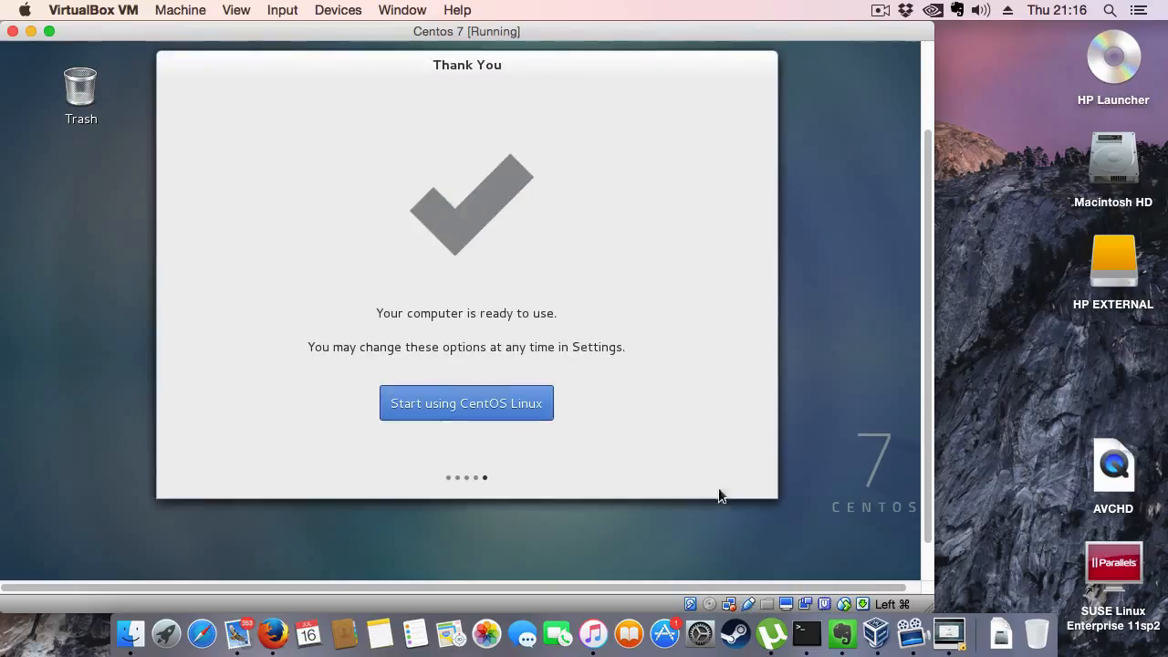
left_click(500, 406)
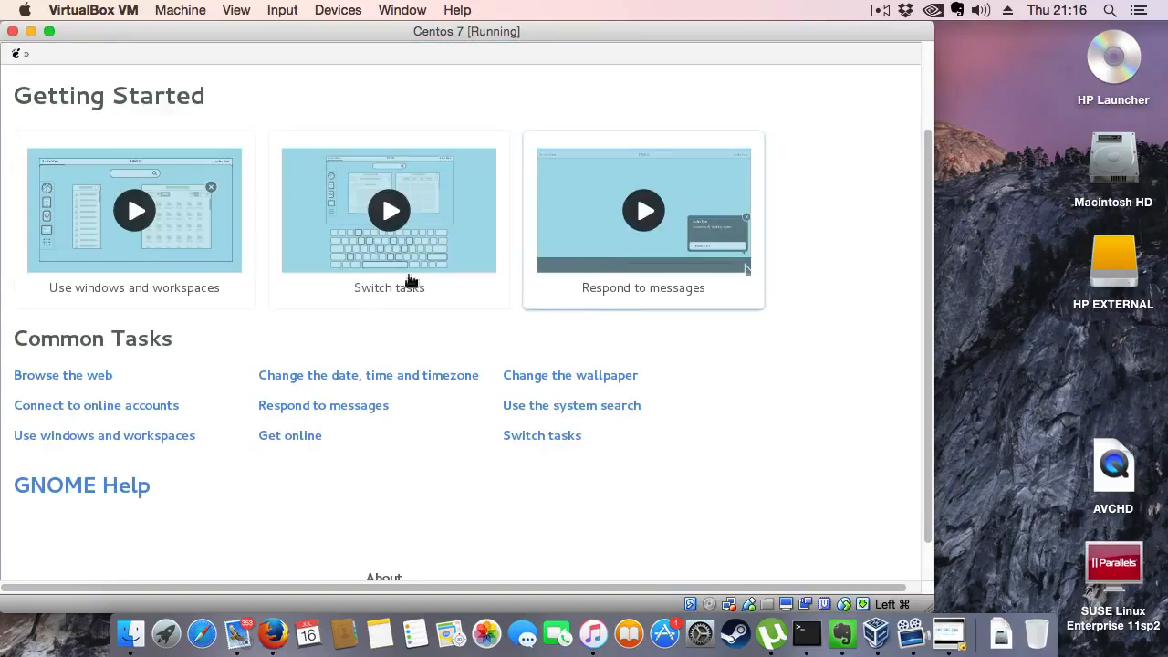
- Start closing the Centos 7 virtual machine window and cancel the request
left_click(13, 32)
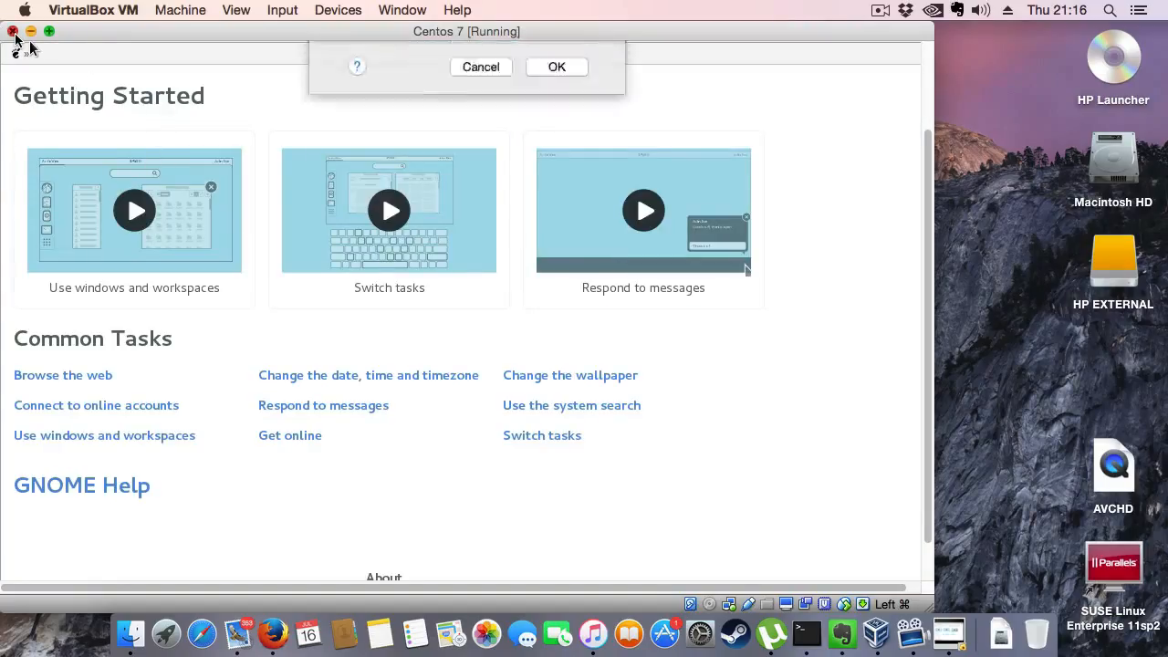
left_click(481, 189)
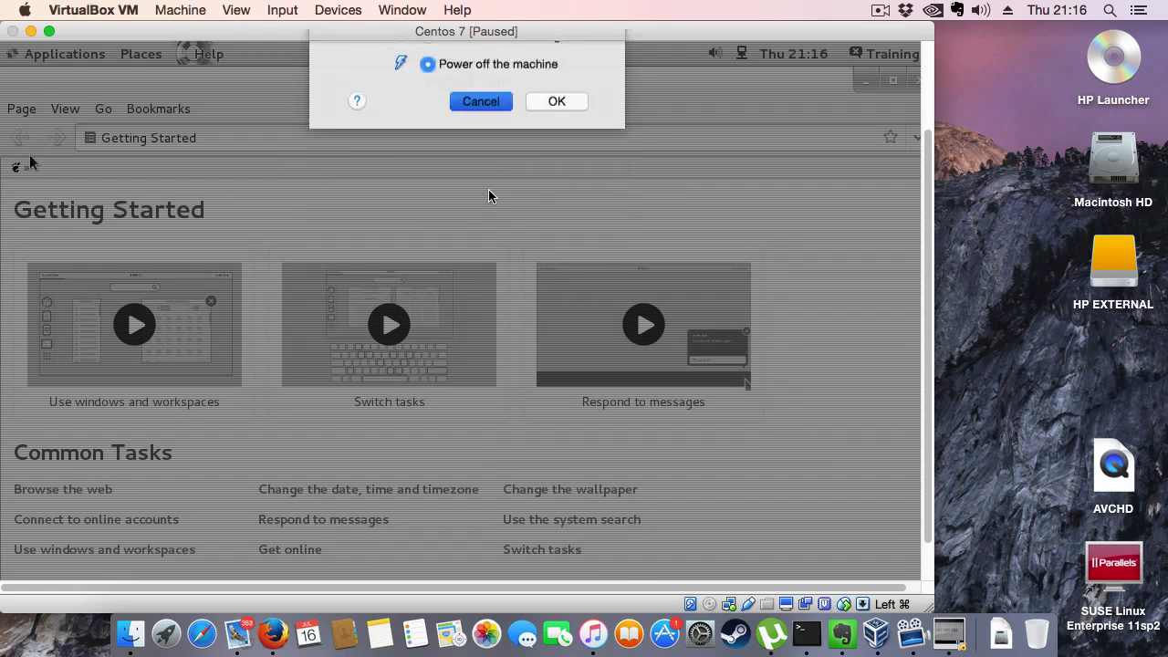